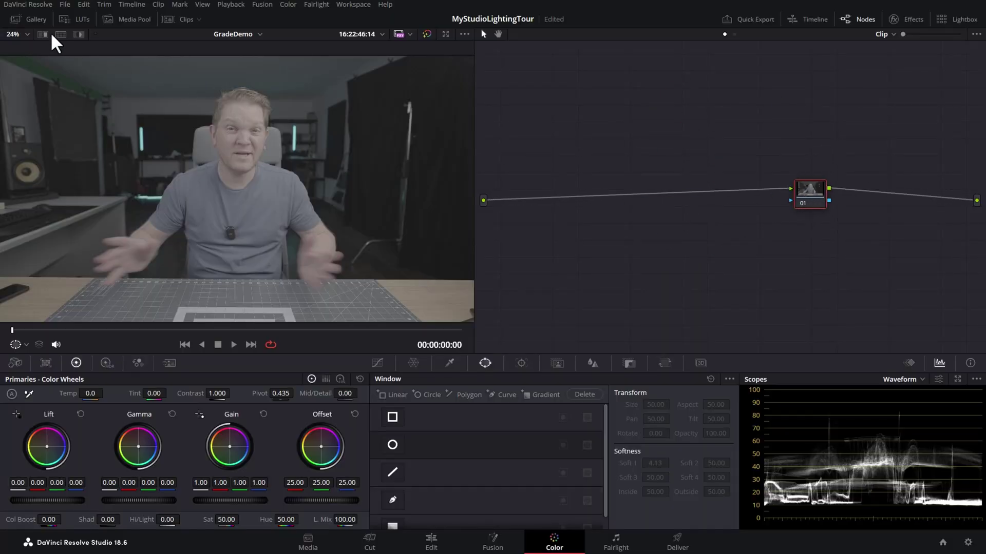
Step: Apply the grade of the PowerGrade 1 still 1.26.1.PRE, "Talkng Head DarK Based", to the clip and clean up its node graph
{"action": "left_click", "coordinate": [25, 20]}
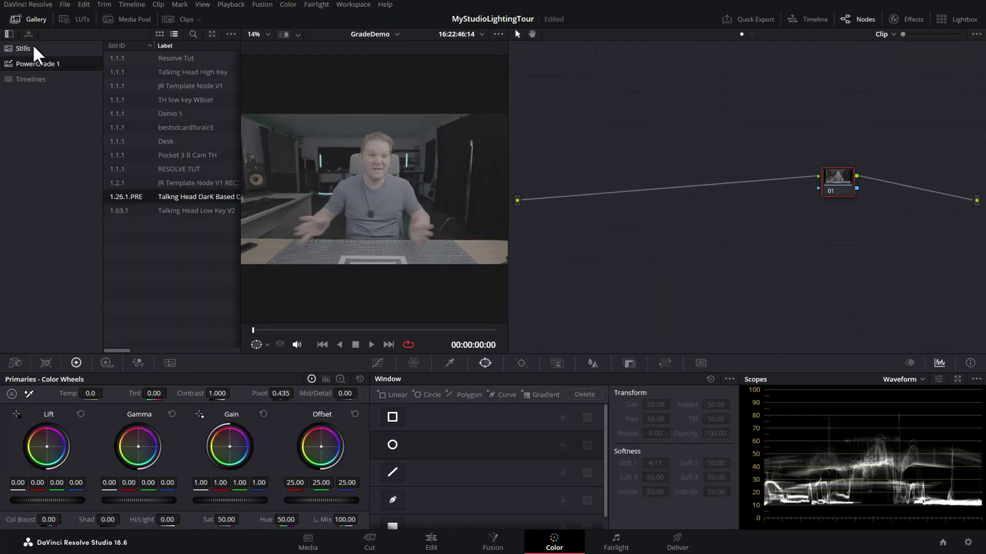
{"action": "right_click", "coordinate": [200, 196]}
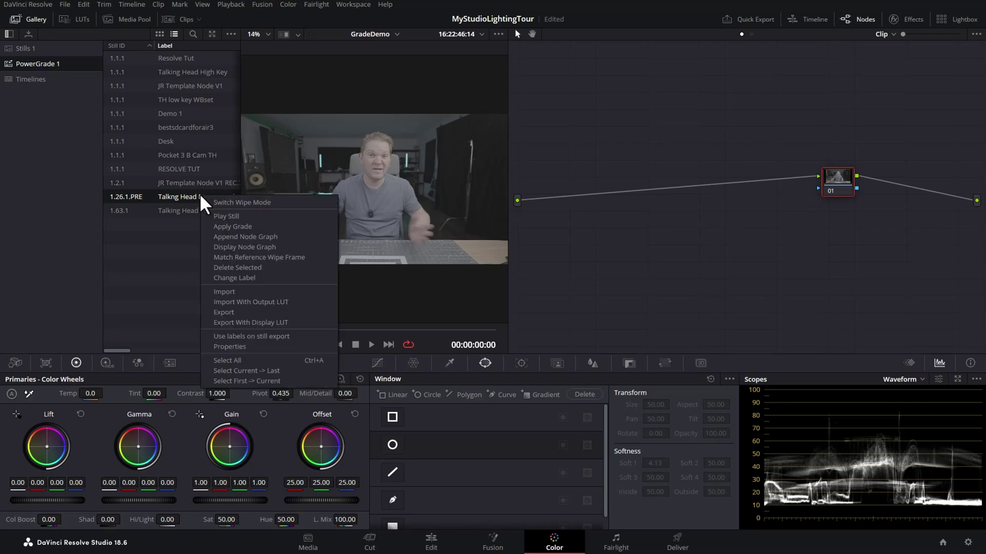
{"action": "left_click", "coordinate": [239, 227]}
{"action": "right_click", "coordinate": [473, 250]}
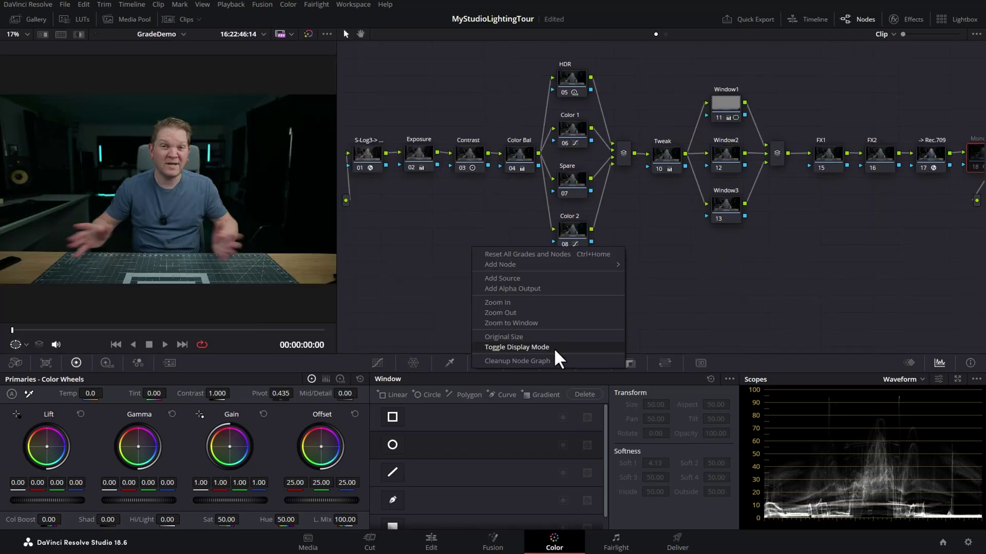
{"action": "left_click", "coordinate": [516, 361]}
Step: Disable all nodes in the graph and play the ungraded clip full screen
{"action": "left_click_drag", "start_coordinate": [366, 92], "coordinate": [905, 297]}
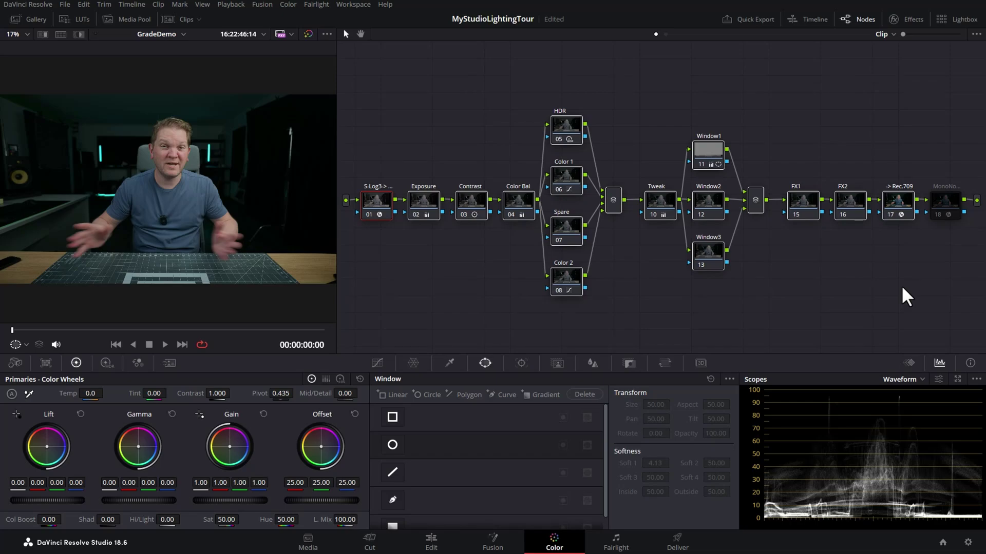
{"action": "key", "text": "ctrl+d"}
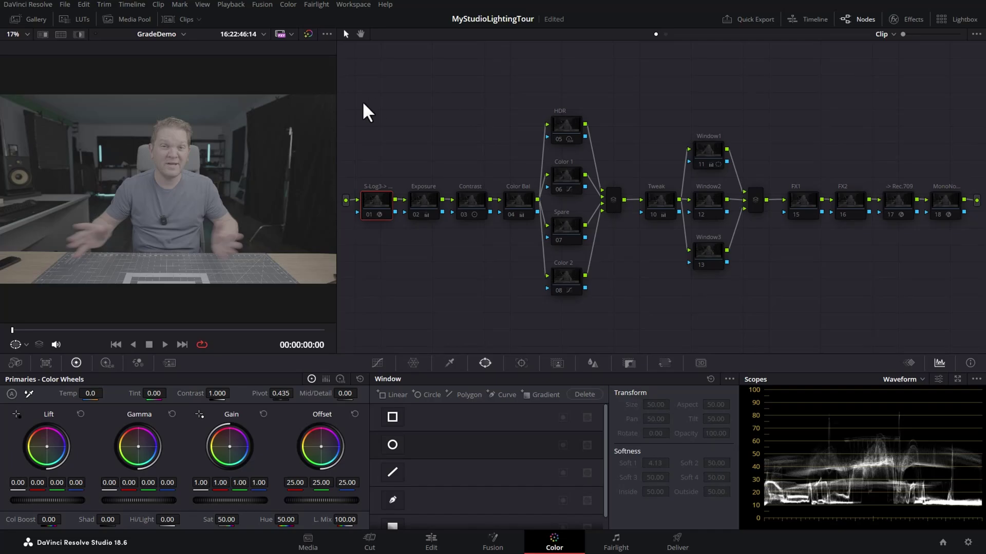
{"action": "key", "text": "ctrl+f"}
{"action": "left_click", "coordinate": [493, 506]}
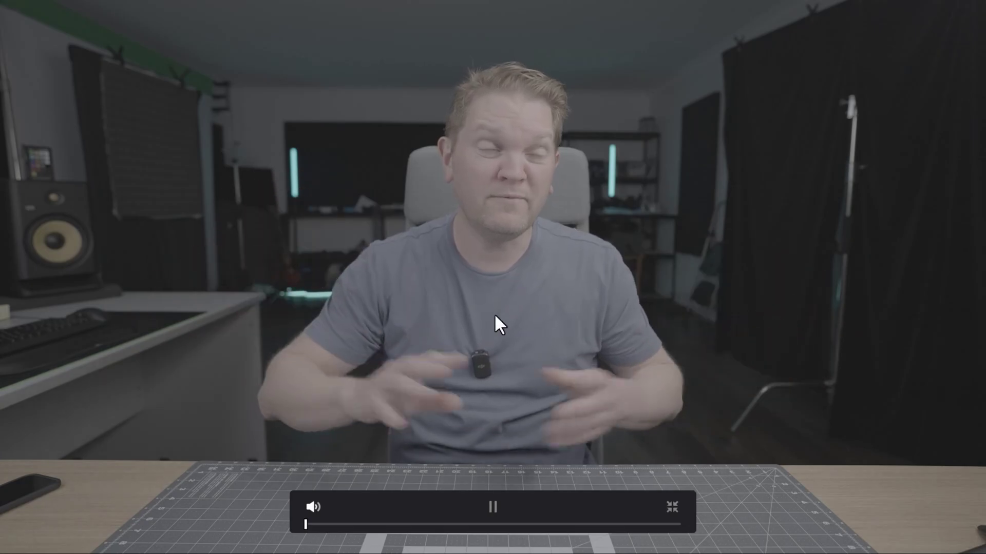
{"action": "key", "text": "ctrl+f"}
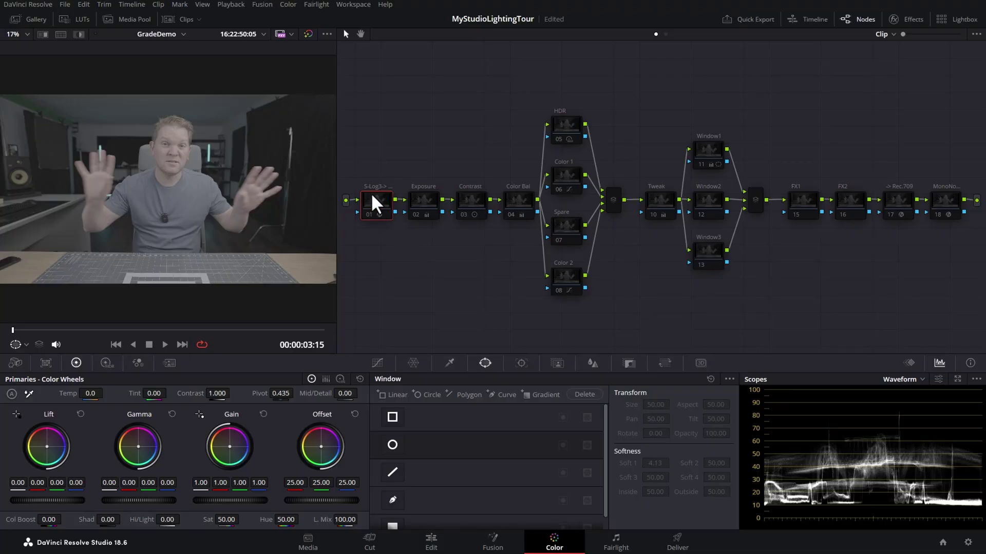
Step: Enable the S-Log3 node (01) and show its Color Space Transform settings
{"action": "left_click", "coordinate": [905, 23]}
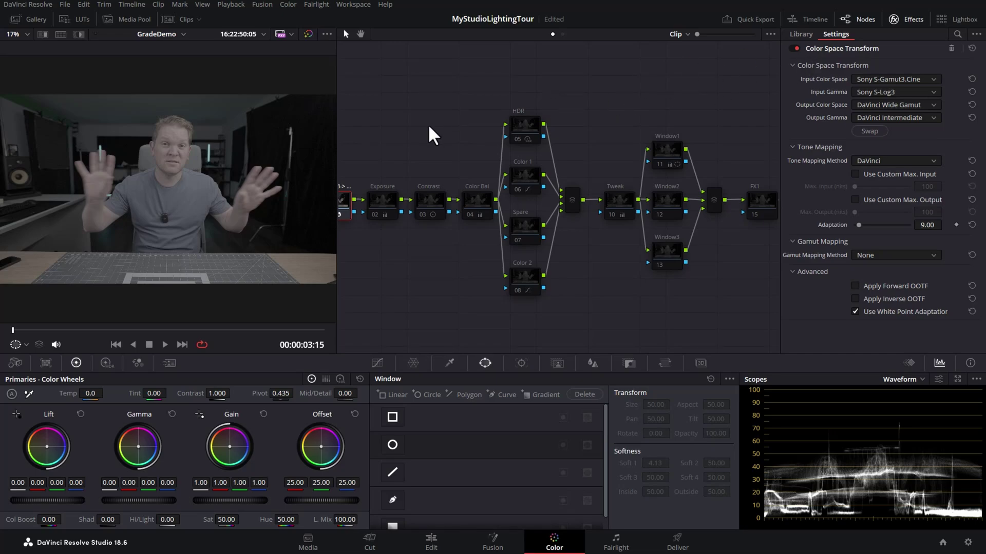
{"action": "scroll", "coordinate": [609, 109], "scroll_direction": "down", "scroll_amount": 1}
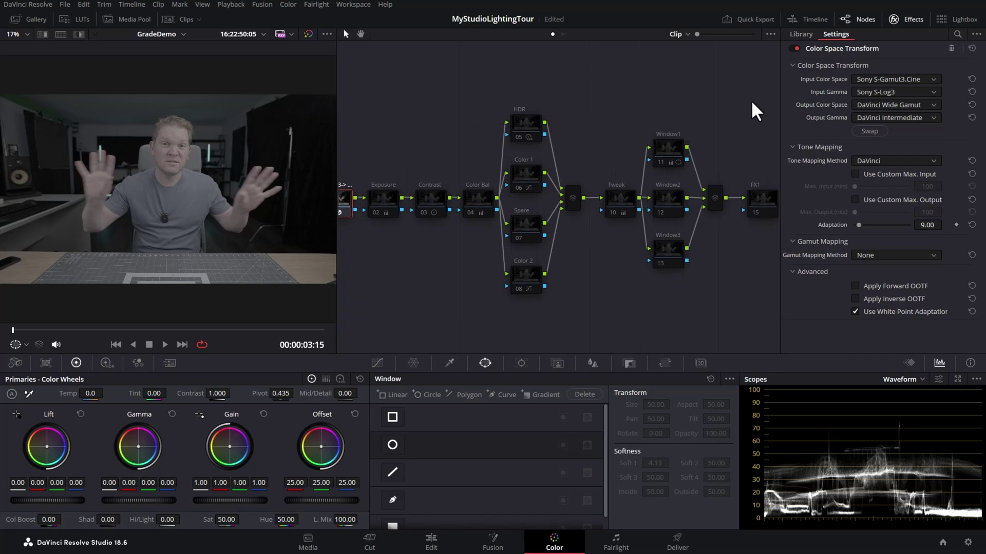
Step: Enable the -> Rec.709 node, check the image full screen with its Color Space Transform applied, and close the effect settings
{"action": "left_click_drag", "start_coordinate": [748, 110], "coordinate": [424, 92]}
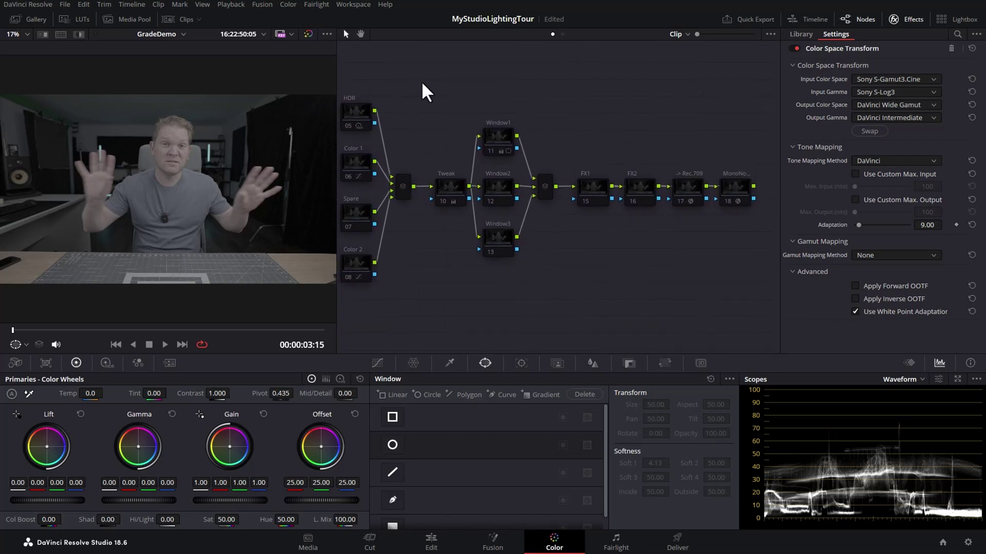
{"action": "left_click", "coordinate": [688, 194]}
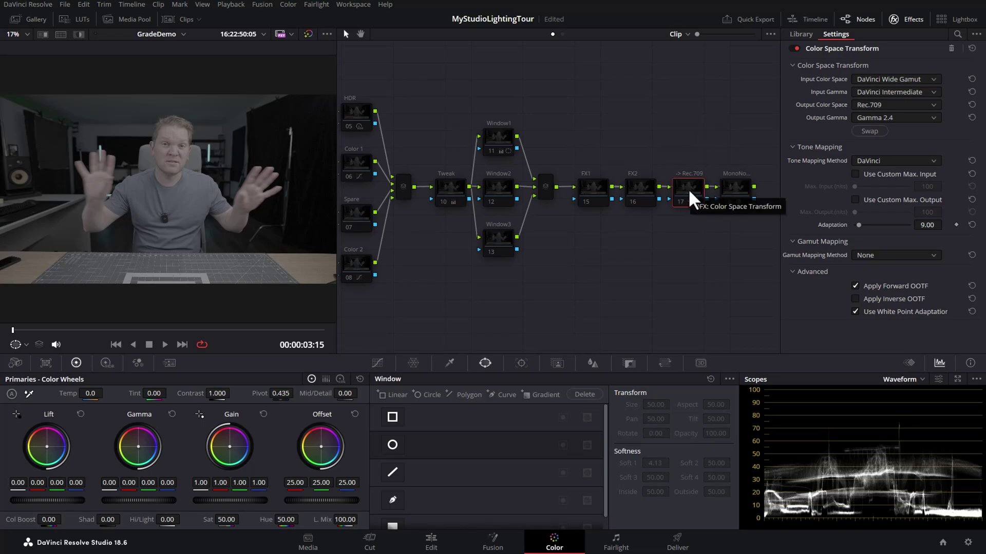
{"action": "key", "text": "ctrl+d"}
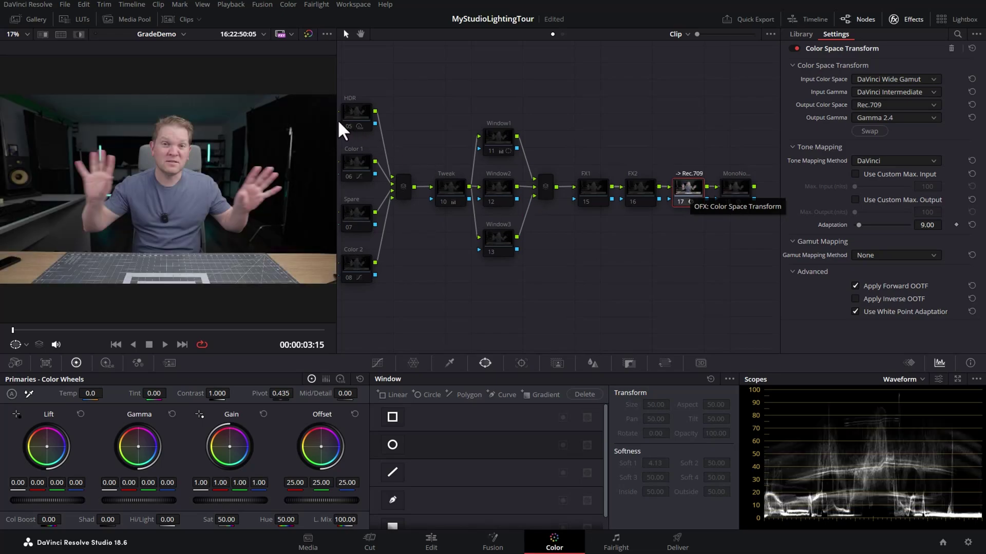
{"action": "key", "text": "ctrl+f"}
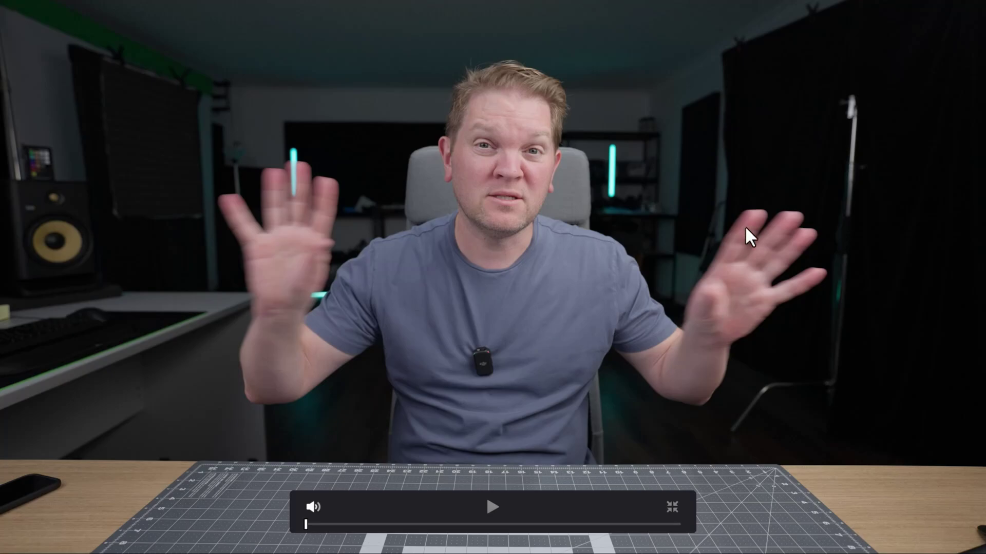
{"action": "key", "text": "ctrl+f"}
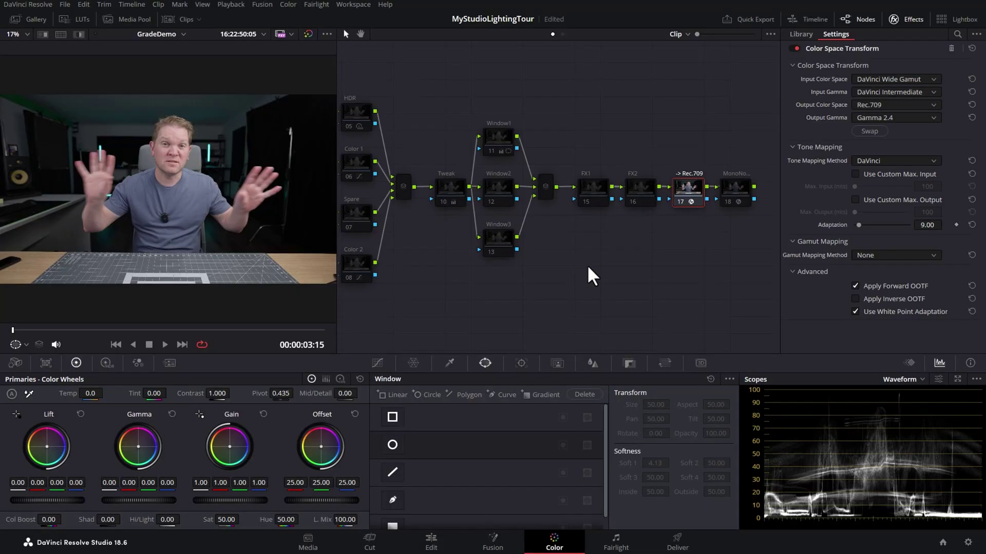
{"action": "left_click_drag", "start_coordinate": [497, 305], "coordinate": [704, 298]}
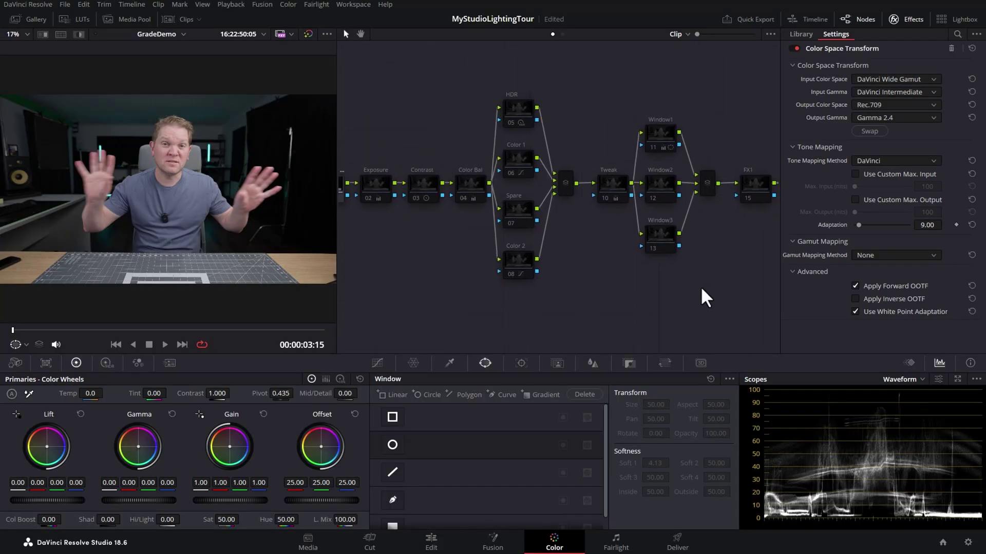
{"action": "left_click_drag", "start_coordinate": [407, 268], "coordinate": [529, 268]}
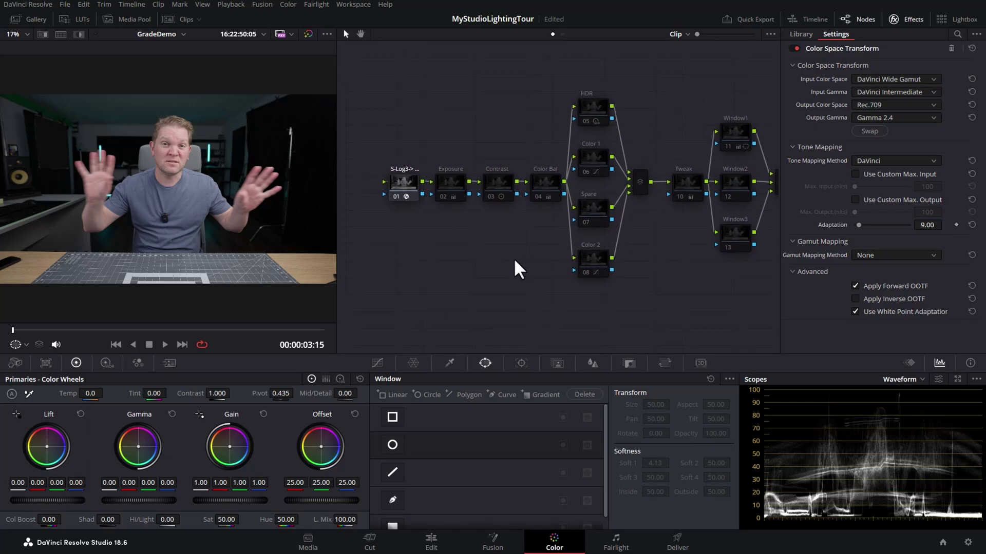
{"action": "left_click", "coordinate": [887, 20]}
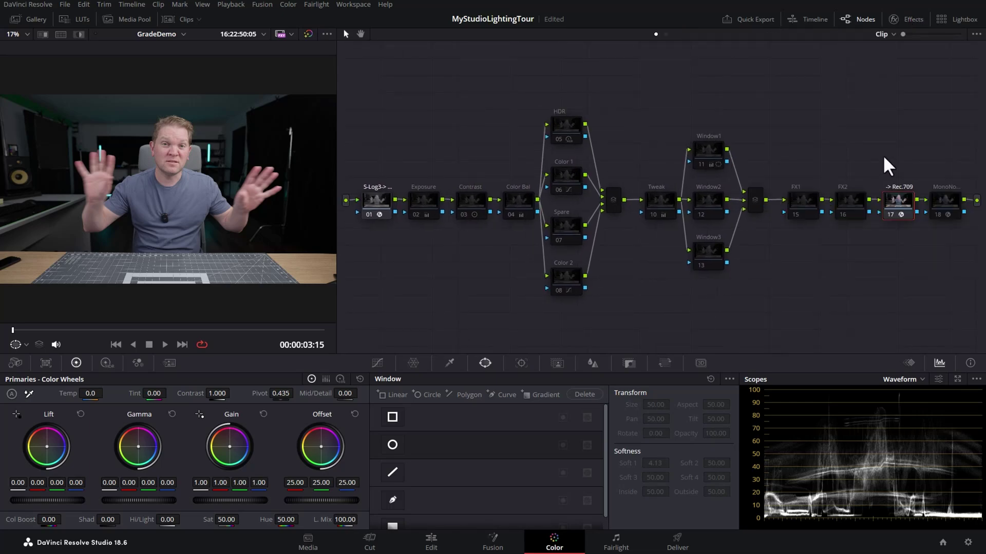
Step: Enable the MonoNo... node (18) at the end of the graph and open its DCTL settings
{"action": "left_click", "coordinate": [951, 203]}
{"action": "key", "text": "ctrl+d"}
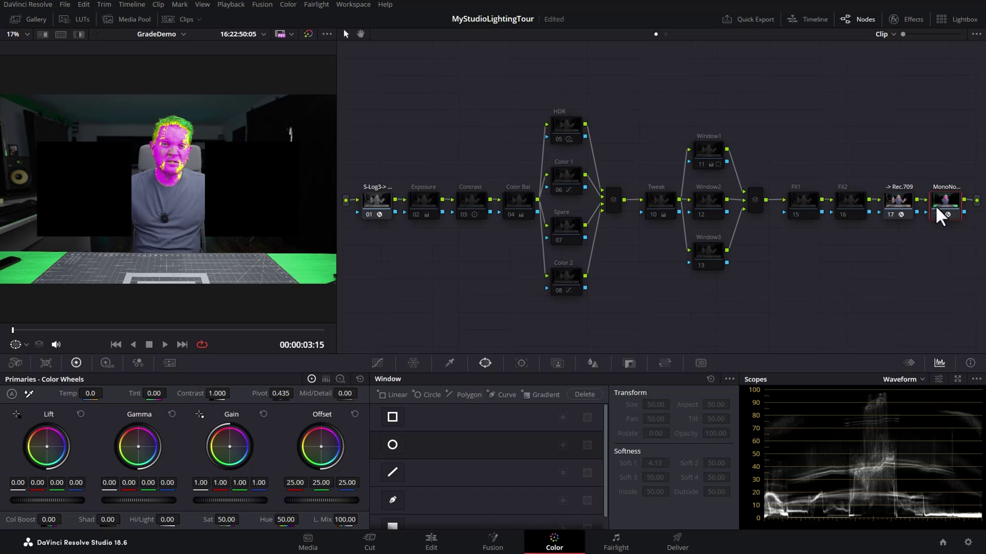
{"action": "left_click", "coordinate": [904, 20]}
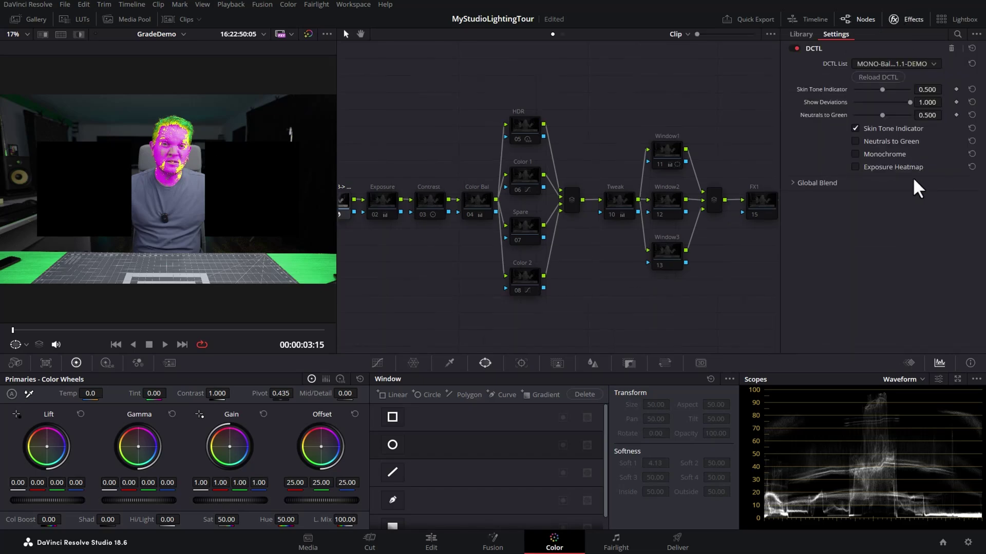
Step: Preview the DCTL's Skin Tone Indicator and Exposure Heatmap overlays, leave both off, and disable node 18
{"action": "left_click", "coordinate": [856, 128]}
{"action": "left_click", "coordinate": [855, 167]}
{"action": "left_click", "coordinate": [855, 128]}
{"action": "left_click", "coordinate": [855, 166]}
{"action": "left_click", "coordinate": [855, 128]}
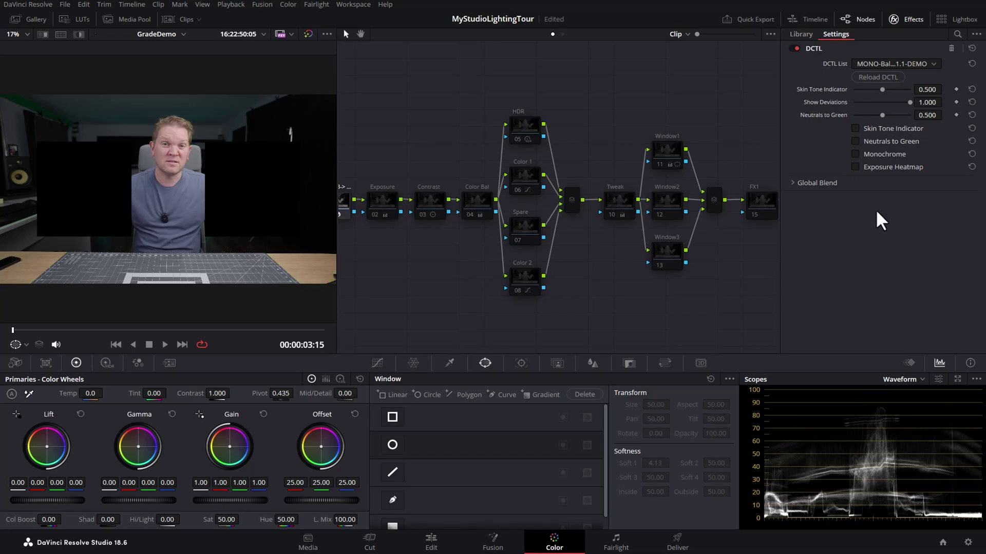
{"action": "left_click", "coordinate": [907, 21]}
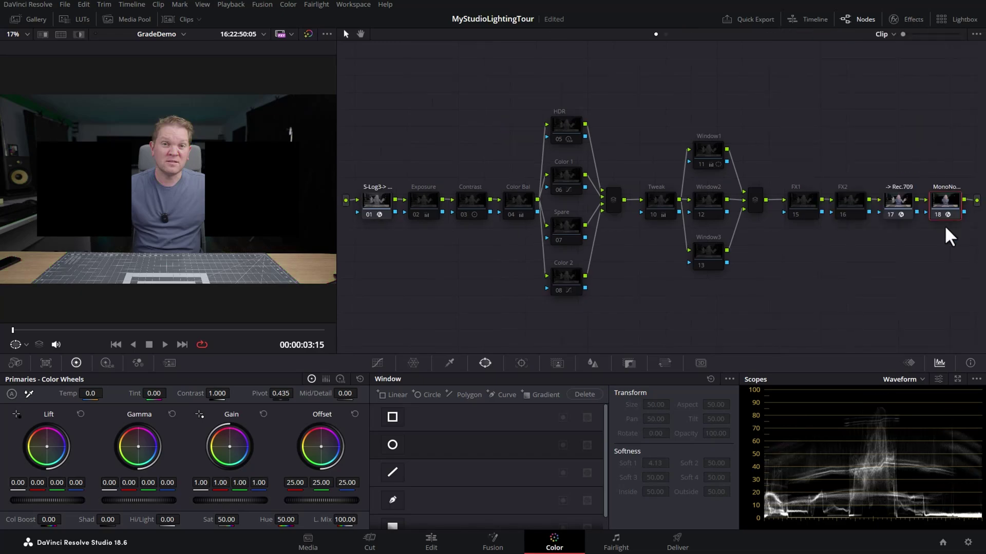
{"action": "key", "text": "ctrl+d"}
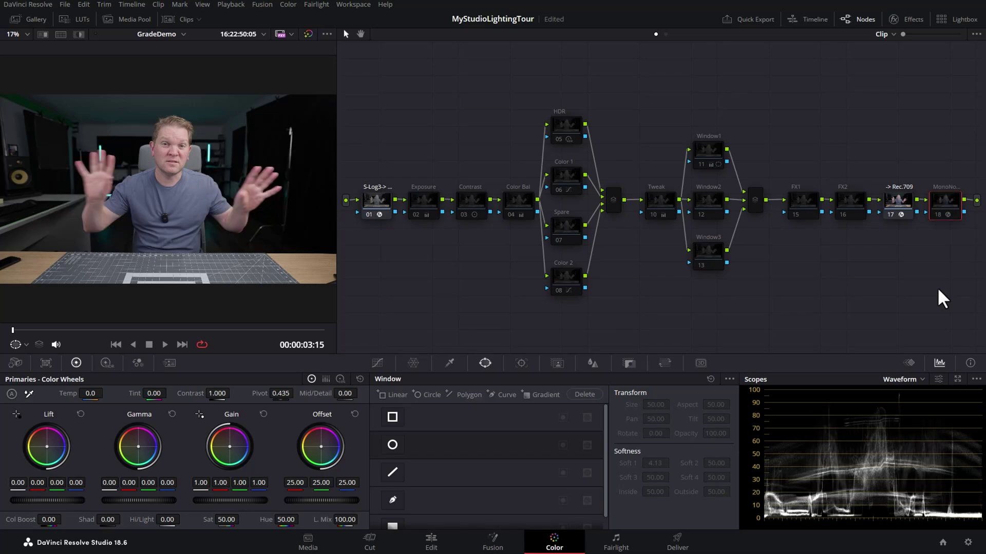
Step: Enable the Exposure node, enlarge the viewer and compare the image with and without the node
{"action": "left_click", "coordinate": [420, 205]}
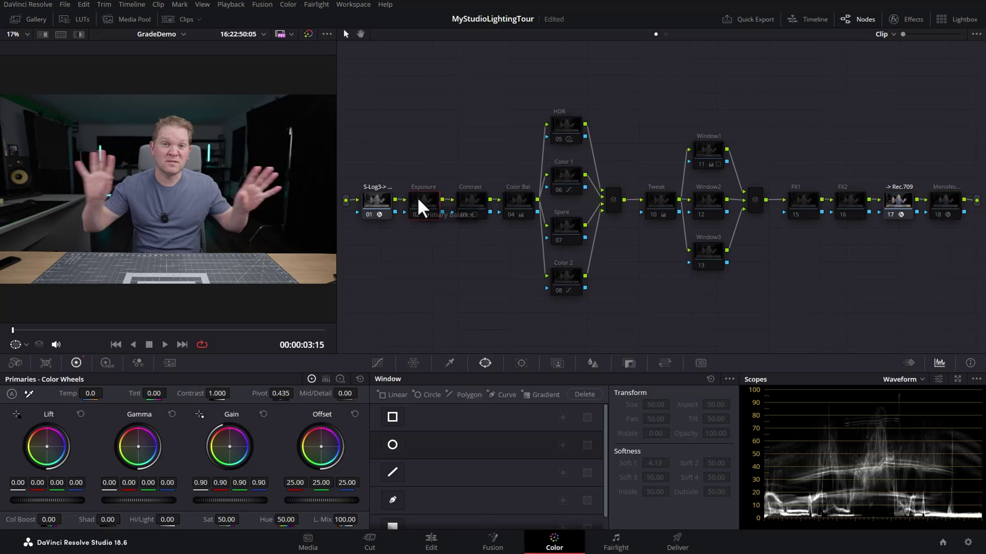
{"action": "left_click_drag", "start_coordinate": [337, 208], "coordinate": [598, 216]}
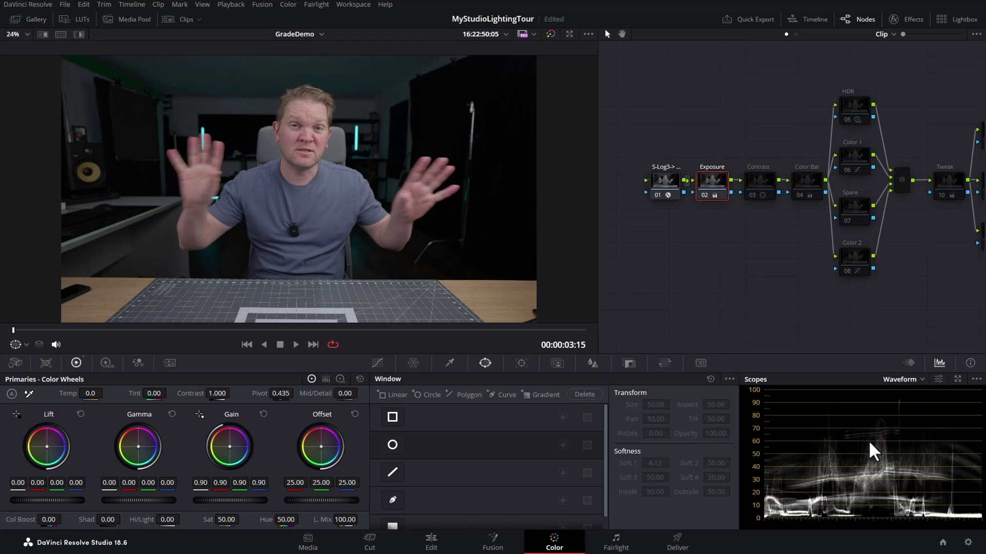
{"action": "key", "text": "ctrl+d"}
{"action": "key", "text": "ctrl+d"}
Step: Enable the Contrast node and compare the image with and without it
{"action": "left_click", "coordinate": [761, 178]}
{"action": "key", "text": "ctrl+d"}
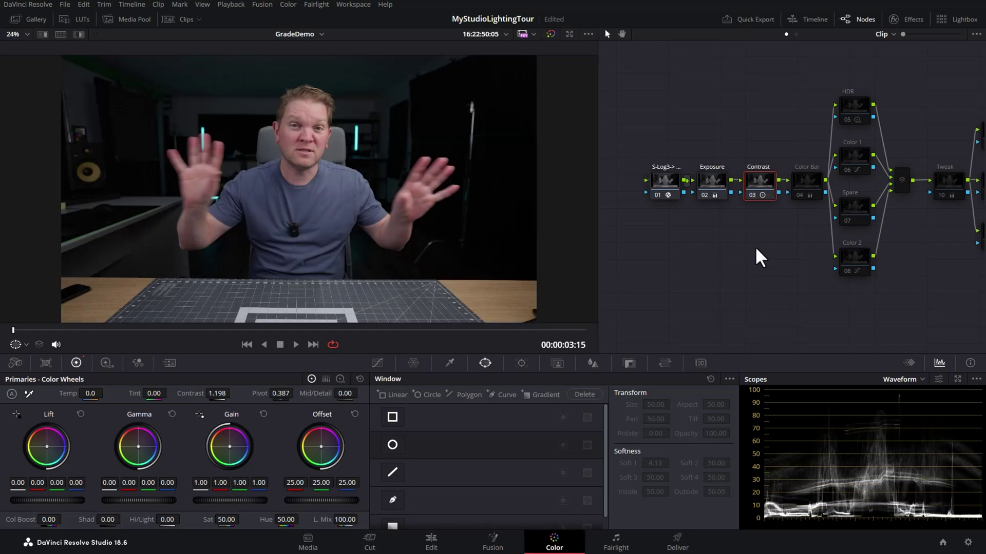
{"action": "key", "text": "ctrl+d"}
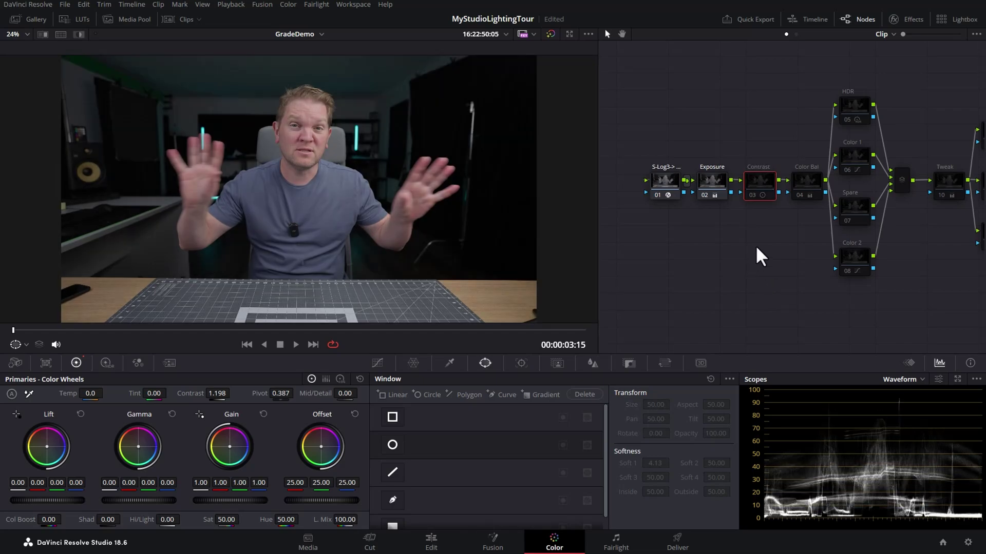
{"action": "key", "text": "ctrl+d"}
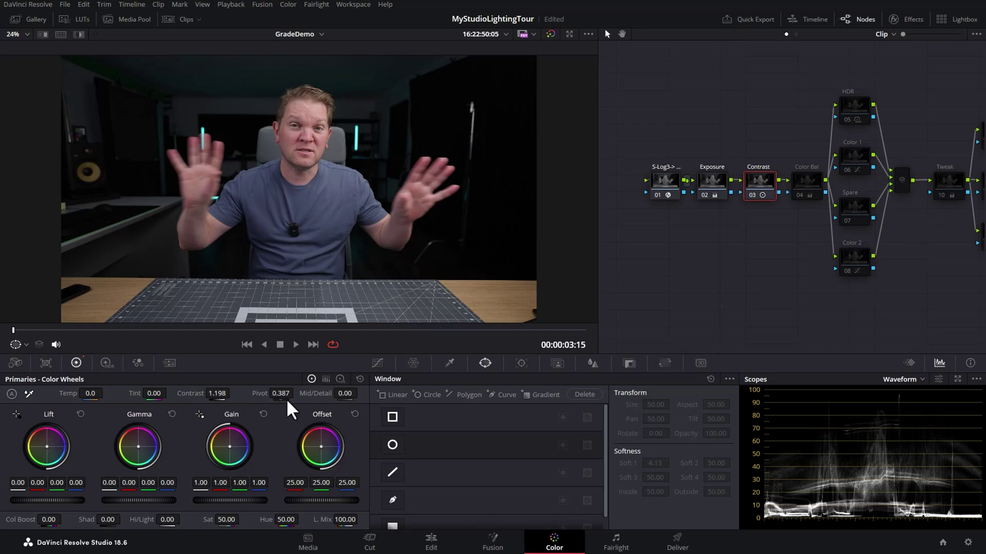
Step: Enable the Color Bal node and select the Exposure, Contrast and Color Bal nodes together
{"action": "left_click", "coordinate": [802, 184]}
{"action": "key", "text": "ctrl+d"}
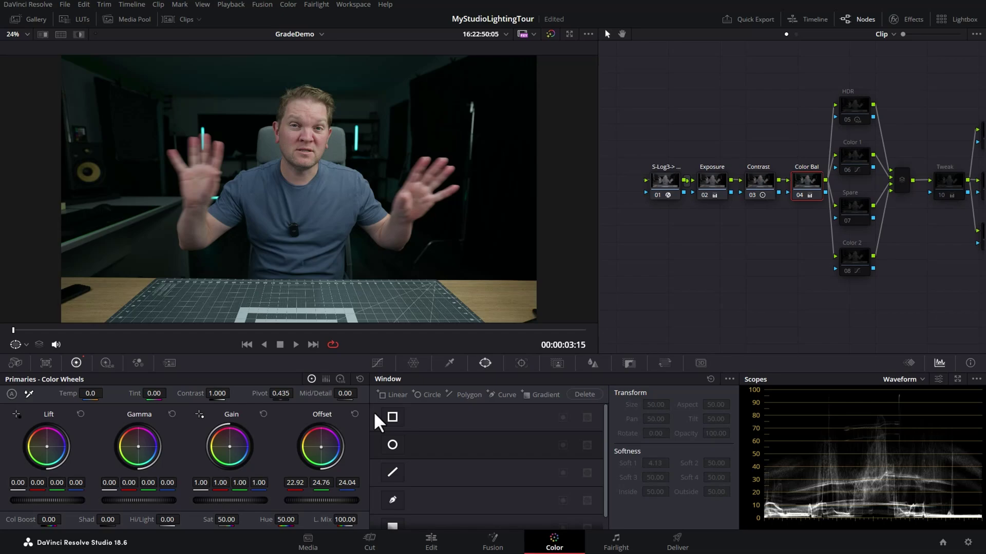
{"action": "left_click_drag", "start_coordinate": [755, 215], "coordinate": [821, 143]}
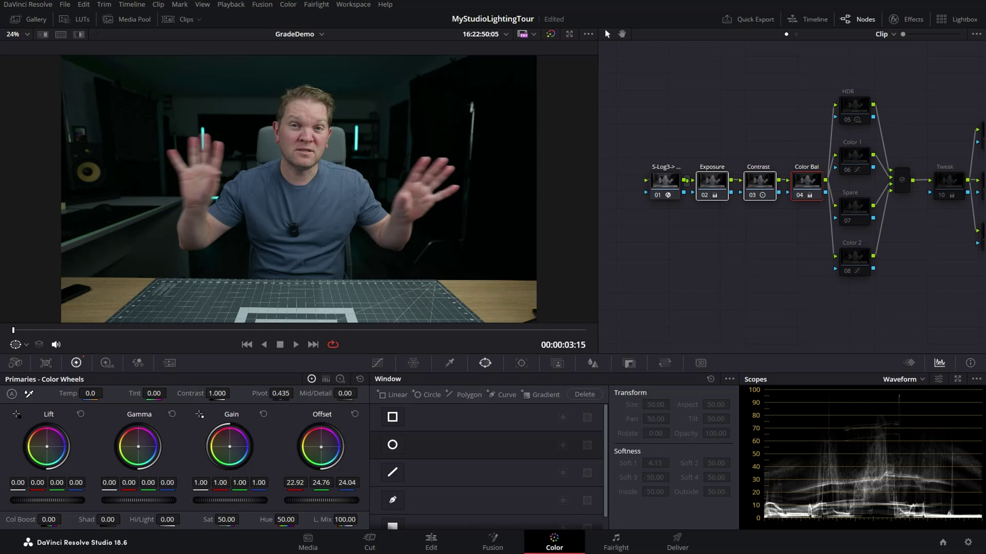
{"action": "scroll", "coordinate": [910, 282], "scroll_direction": "right", "scroll_amount": 3}
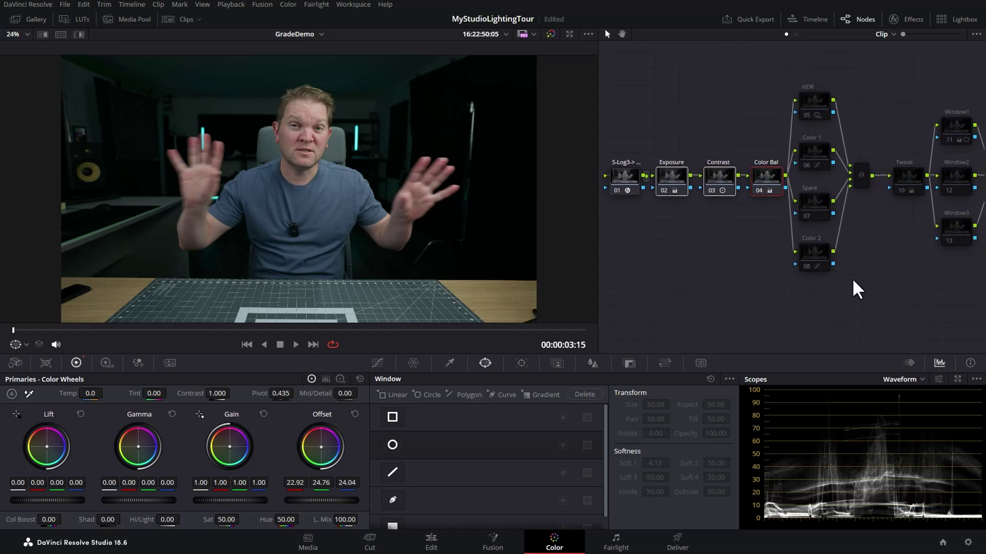
{"action": "left_click_drag", "start_coordinate": [664, 226], "coordinate": [772, 114]}
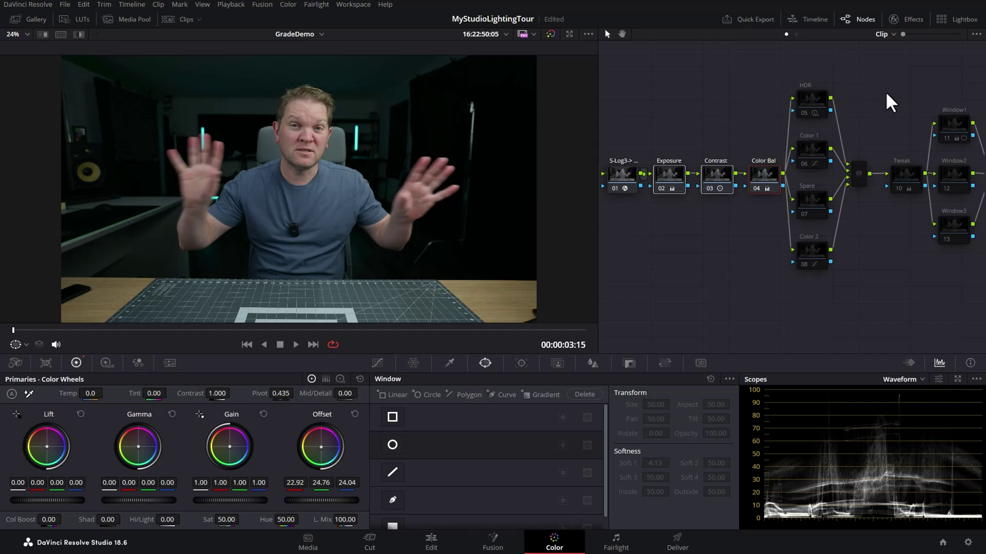
Step: Examine how the HDR, Color 1, Spare and Color 2 nodes branch from Color Bal and join in the mixer node
{"action": "left_click", "coordinate": [804, 149]}
{"action": "left_click", "coordinate": [807, 255]}
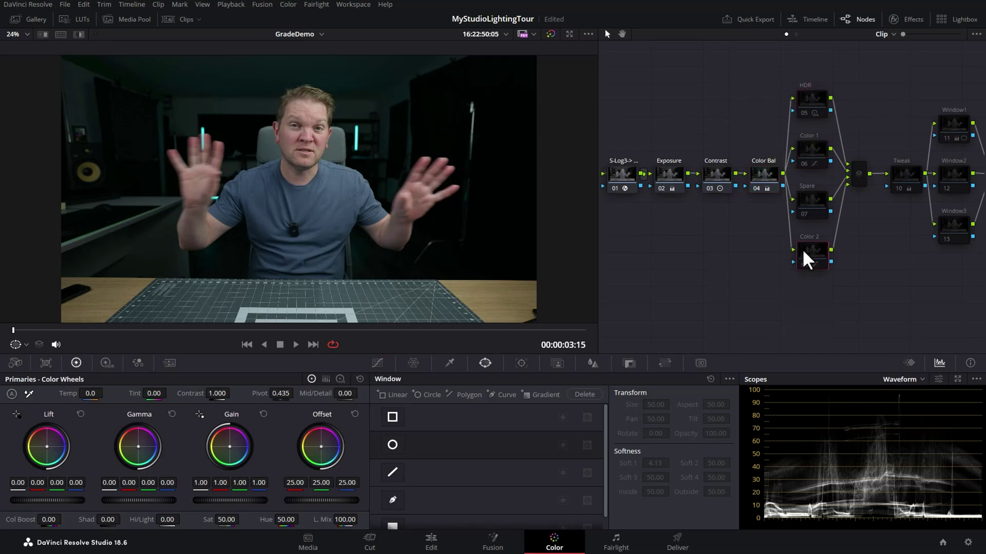
{"action": "left_click", "coordinate": [771, 184]}
{"action": "left_click", "coordinate": [805, 152]}
{"action": "left_click", "coordinate": [812, 210]}
{"action": "left_click", "coordinate": [814, 252]}
{"action": "left_click_drag", "start_coordinate": [813, 62], "coordinate": [815, 292]}
{"action": "left_click", "coordinate": [815, 291]}
{"action": "left_click", "coordinate": [857, 170]}
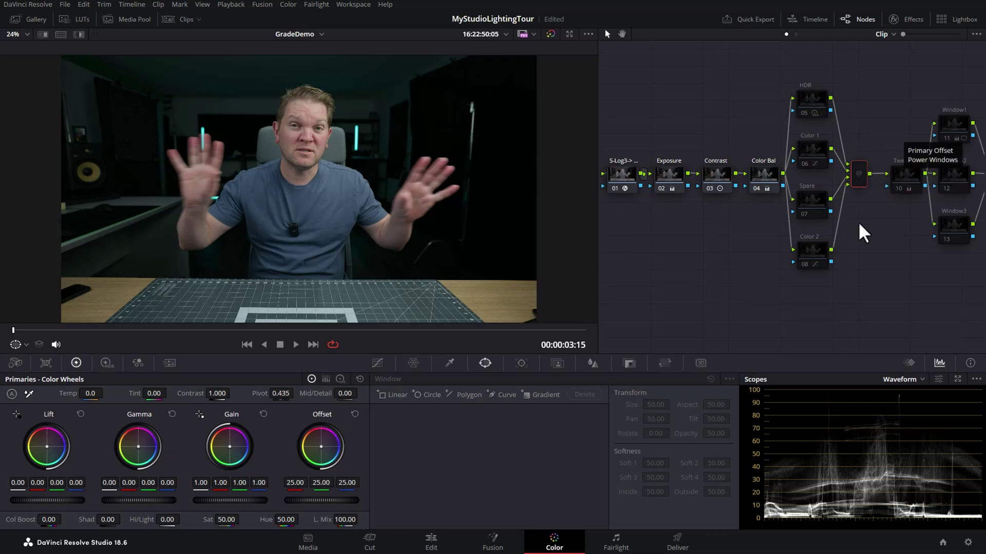
Step: Enable the HDR node and show its High Dynamic Range color wheels
{"action": "left_click", "coordinate": [809, 99]}
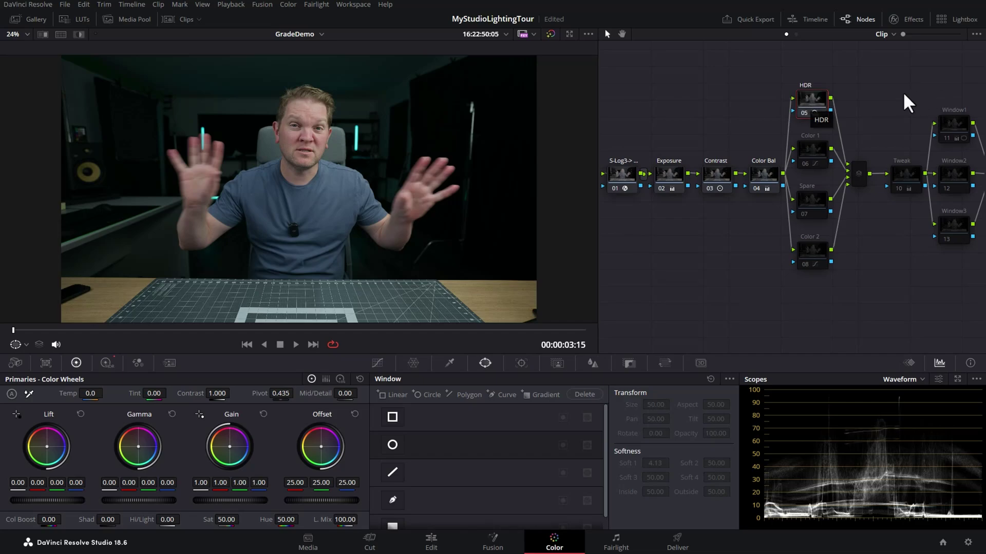
{"action": "left_click", "coordinate": [104, 363]}
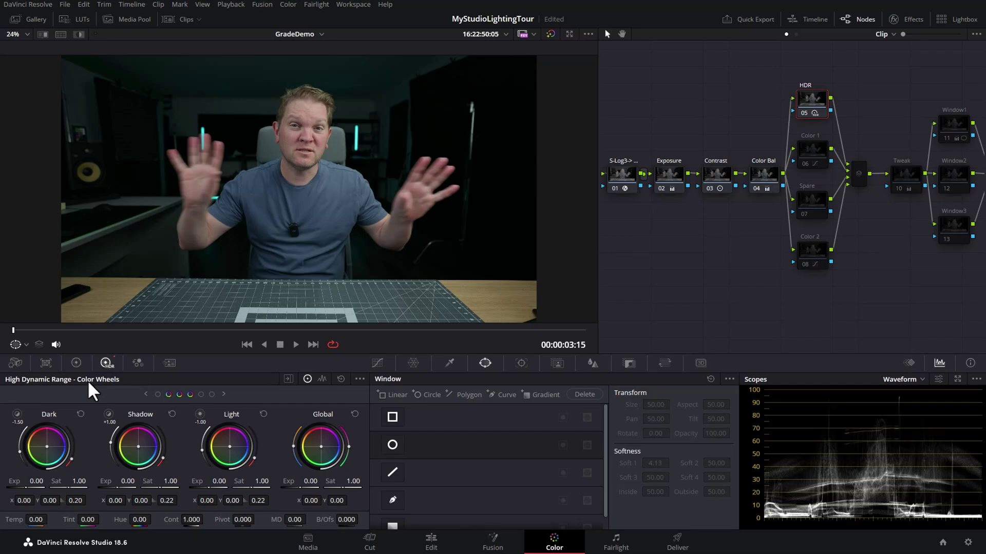
Step: Lower the HDR node's Highlight wheel exposure to -0.41 and inspect the light tube beside the man up close
{"action": "left_click", "coordinate": [158, 394]}
{"action": "left_click", "coordinate": [185, 394]}
{"action": "left_click", "coordinate": [200, 393]}
{"action": "left_click", "coordinate": [210, 394]}
{"action": "left_click_drag", "start_coordinate": [128, 483], "coordinate": [118, 483]}
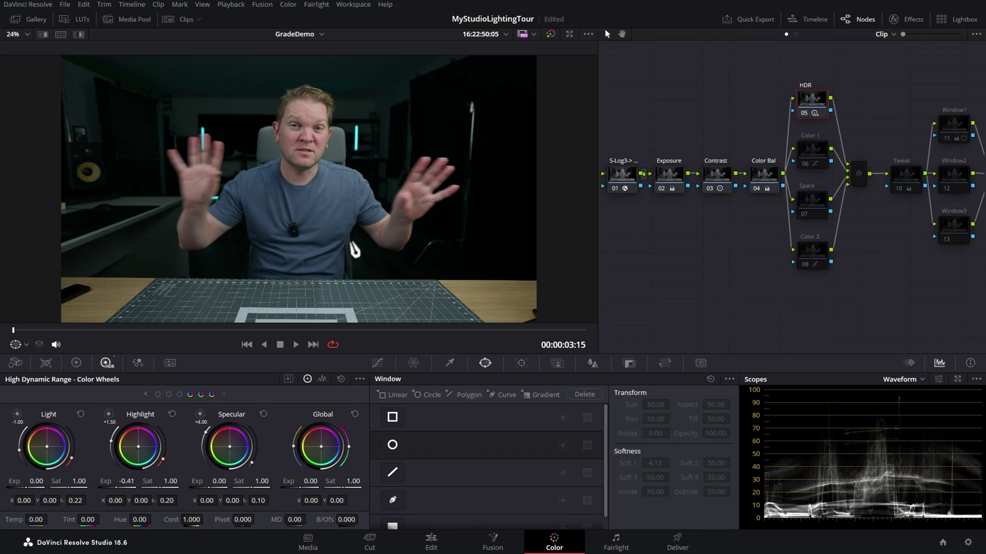
{"action": "scroll", "coordinate": [354, 250], "scroll_direction": "up", "scroll_amount": 5}
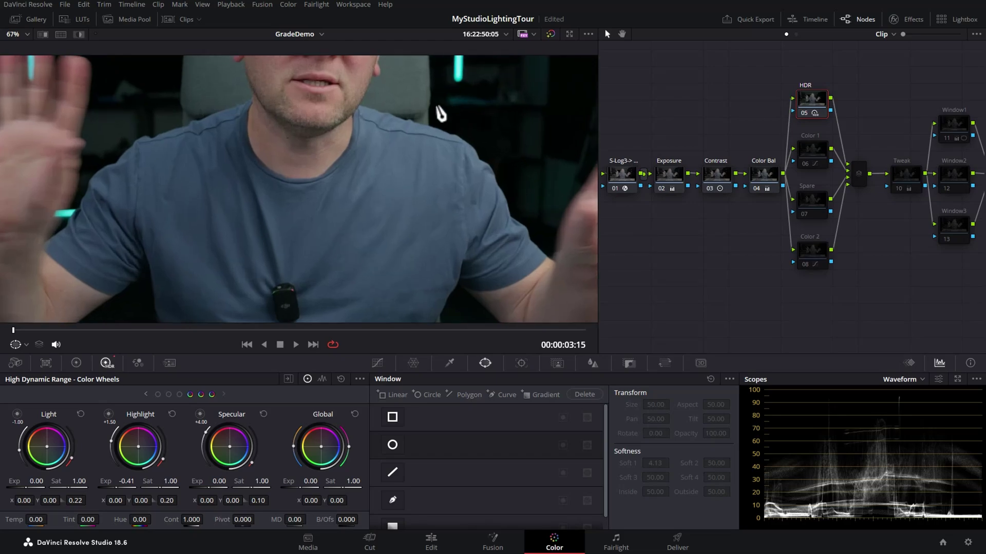
{"action": "left_click_drag", "start_coordinate": [441, 114], "coordinate": [415, 251]}
{"action": "scroll", "coordinate": [415, 252], "scroll_direction": "up", "scroll_amount": 1}
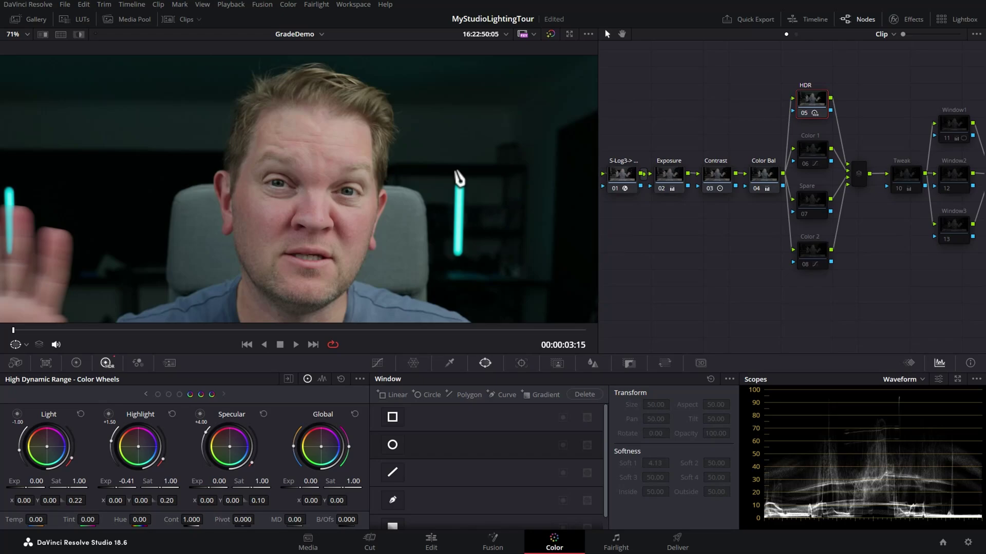
Step: Enable the Color 1 node and show its Hue Vs Hue curve
{"action": "left_click", "coordinate": [813, 149]}
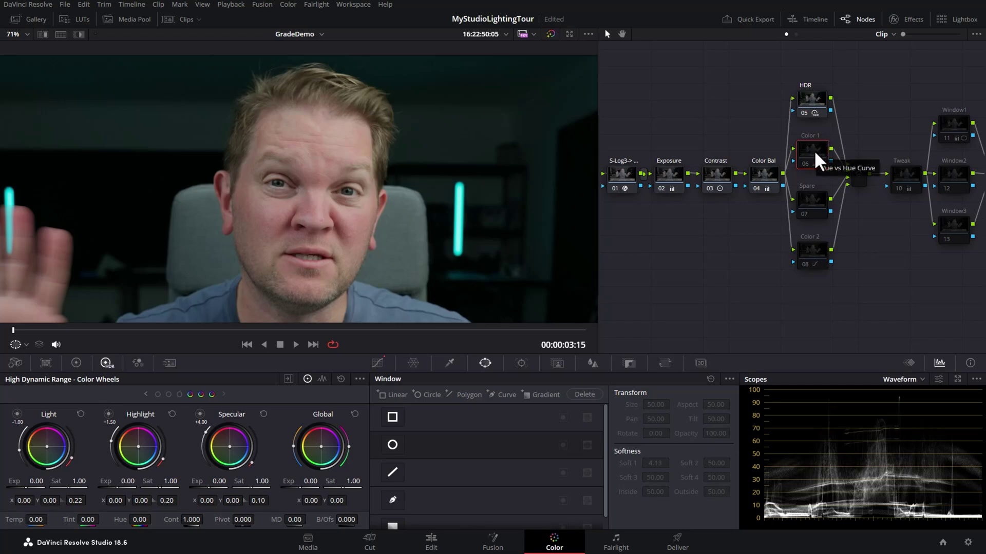
{"action": "left_click", "coordinate": [758, 188]}
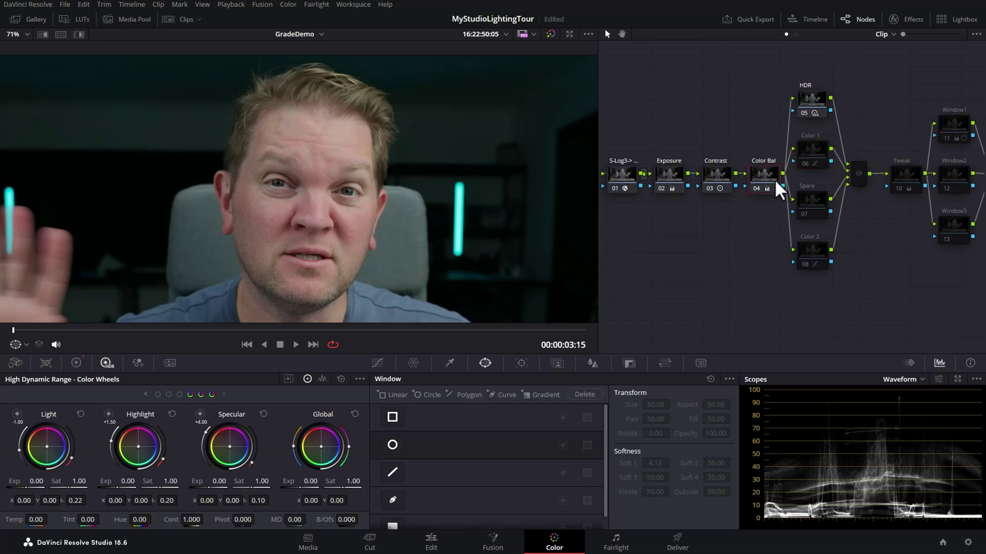
{"action": "left_click", "coordinate": [818, 152]}
{"action": "key", "text": "ctrl+d"}
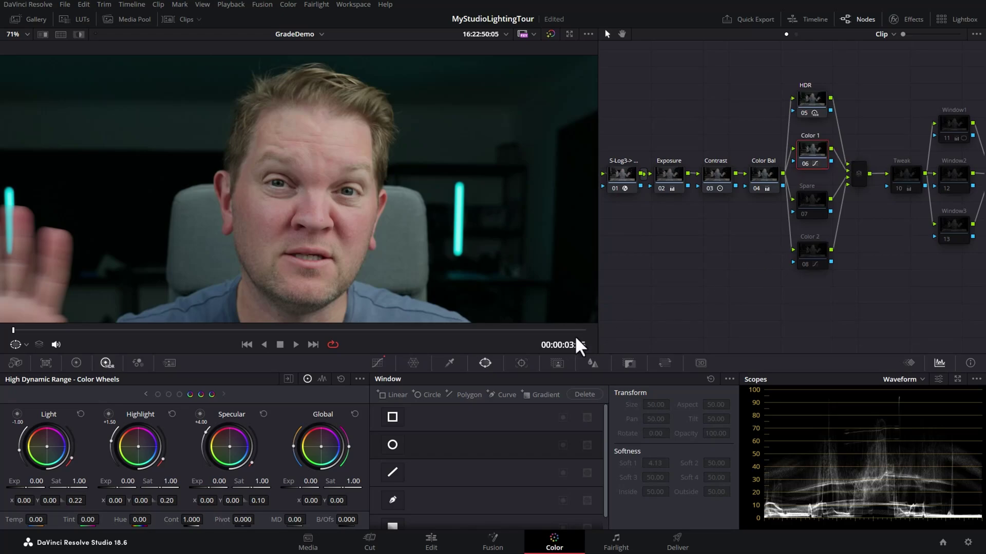
{"action": "left_click", "coordinate": [379, 362]}
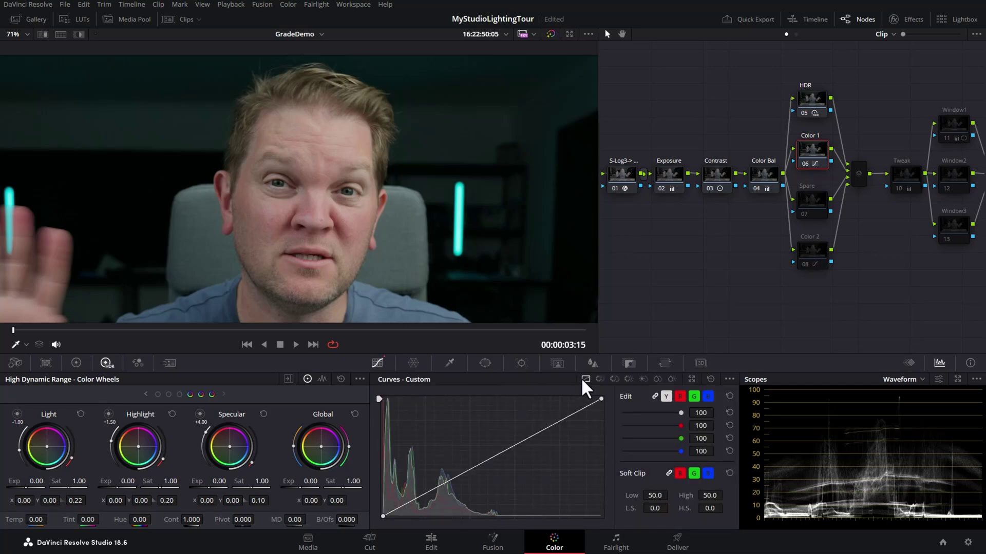
{"action": "left_click", "coordinate": [599, 379]}
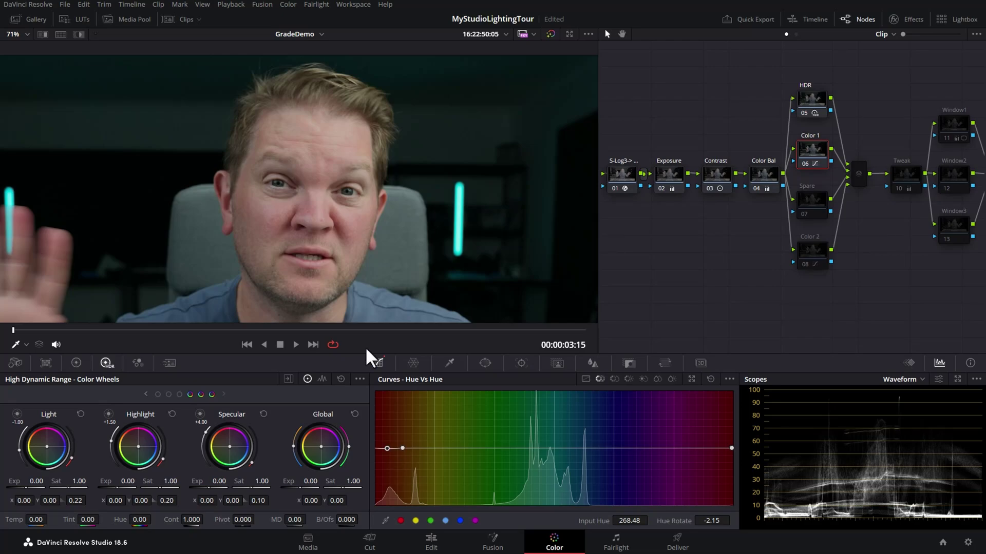
Step: Compare the skin tones up close with and without the Color 1 node, and nudge its Hue Rotate value slightly higher
{"action": "key", "text": "ctrl+d"}
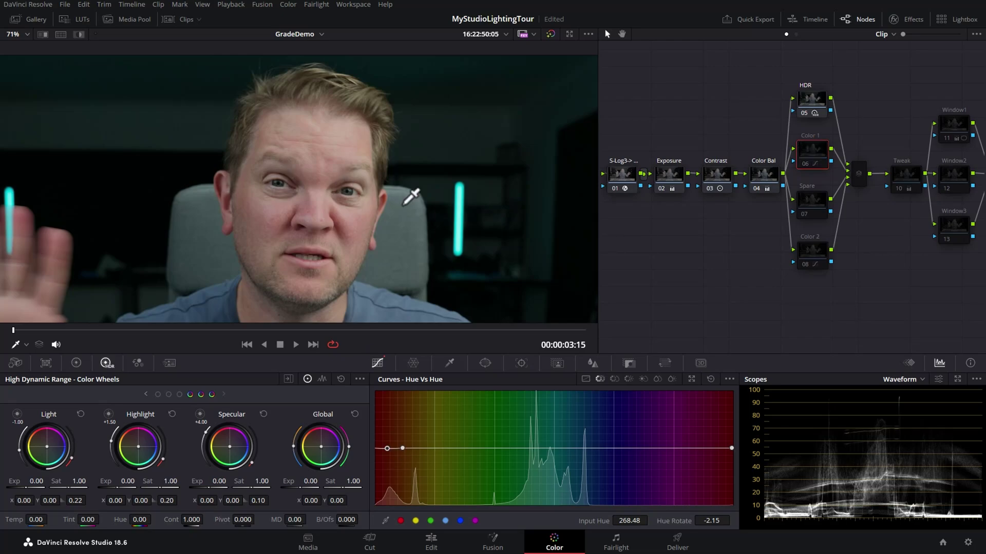
{"action": "scroll", "coordinate": [400, 231], "scroll_direction": "up", "scroll_amount": 4}
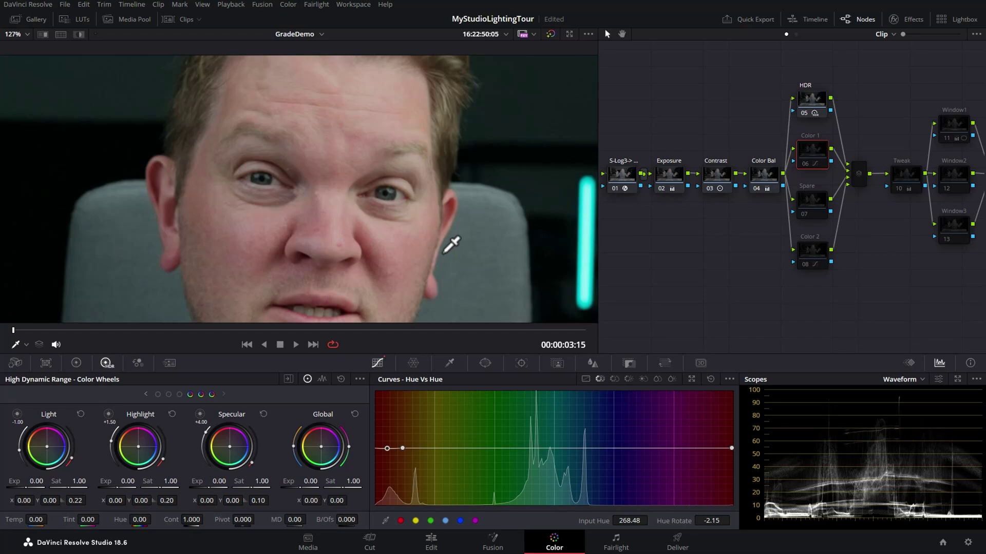
{"action": "key", "text": "ctrl+d"}
{"action": "key", "text": "ctrl+d"}
{"action": "key", "text": "ctrl+d"}
{"action": "key", "text": "ctrl+d"}
{"action": "key", "text": "ctrl+d"}
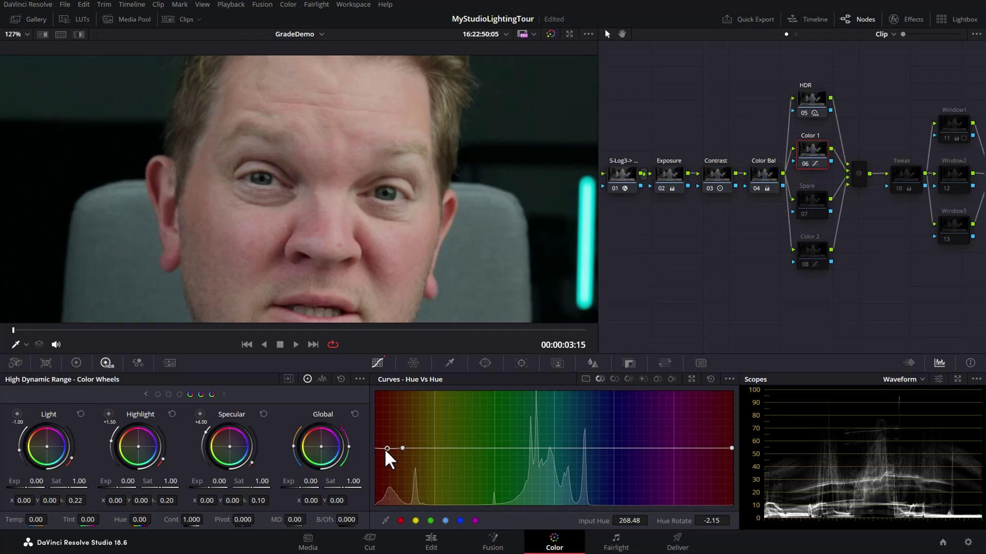
{"action": "mouse_move", "coordinate": [667, 523]}
{"action": "left_mouse_down"}
{"action": "mouse_move", "coordinate": [711, 522]}
{"action": "mouse_move", "coordinate": [632, 523]}
{"action": "mouse_move", "coordinate": [691, 523]}
{"action": "mouse_move", "coordinate": [654, 522]}
{"action": "mouse_move", "coordinate": [677, 523]}
{"action": "left_mouse_up"}
Step: Enable the Spare and Color 2 nodes, comparing the face with and without Color 2
{"action": "left_click", "coordinate": [816, 203]}
{"action": "key", "text": "ctrl+d"}
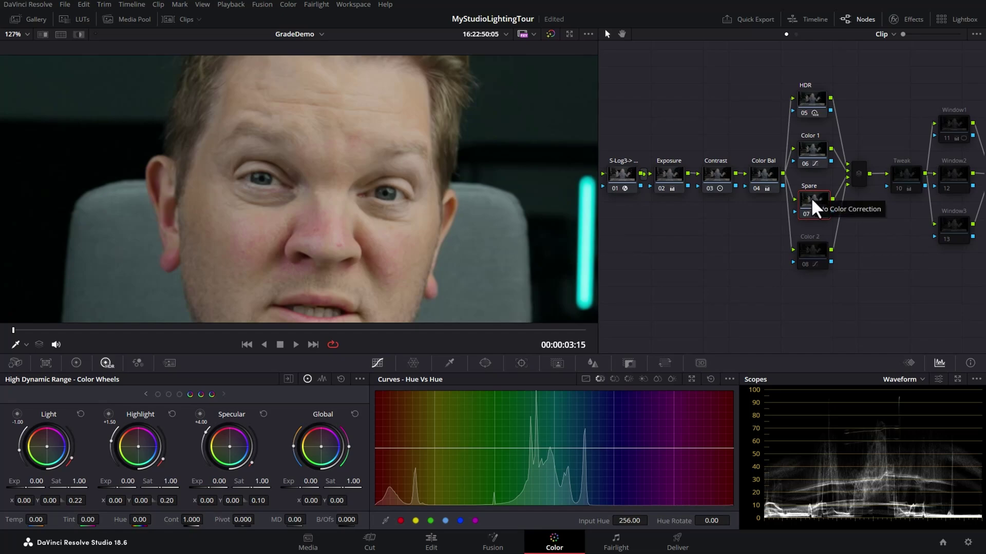
{"action": "left_click", "coordinate": [816, 262]}
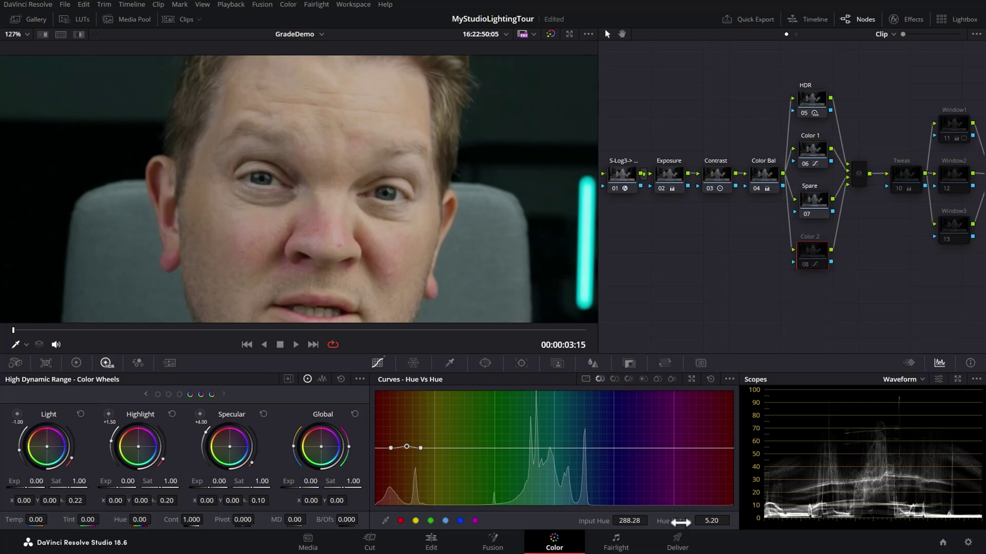
{"action": "left_click", "coordinate": [823, 260]}
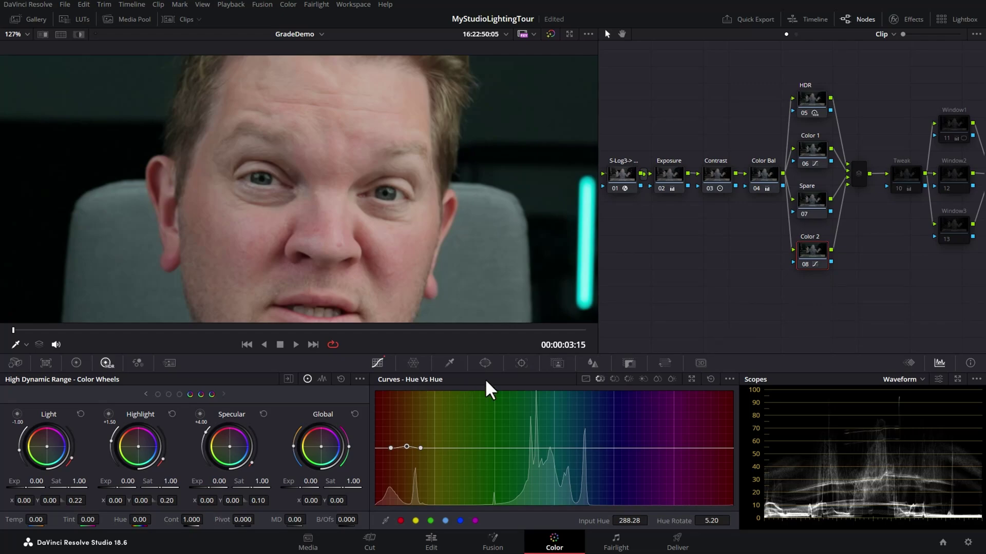
{"action": "key", "text": "ctrl+d"}
{"action": "key", "text": "ctrl+d"}
{"action": "key", "text": "ctrl+d"}
{"action": "key", "text": "ctrl+d"}
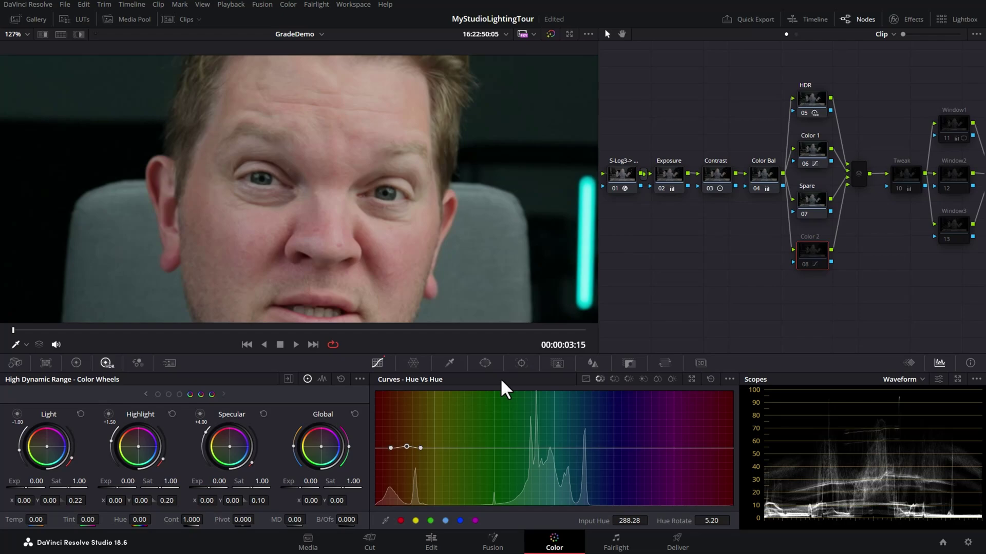
Step: Try a Hue Rotate of 47.60 on the Color 2 node's curve point and undo it
{"action": "left_click_drag", "start_coordinate": [678, 521], "coordinate": [719, 521]}
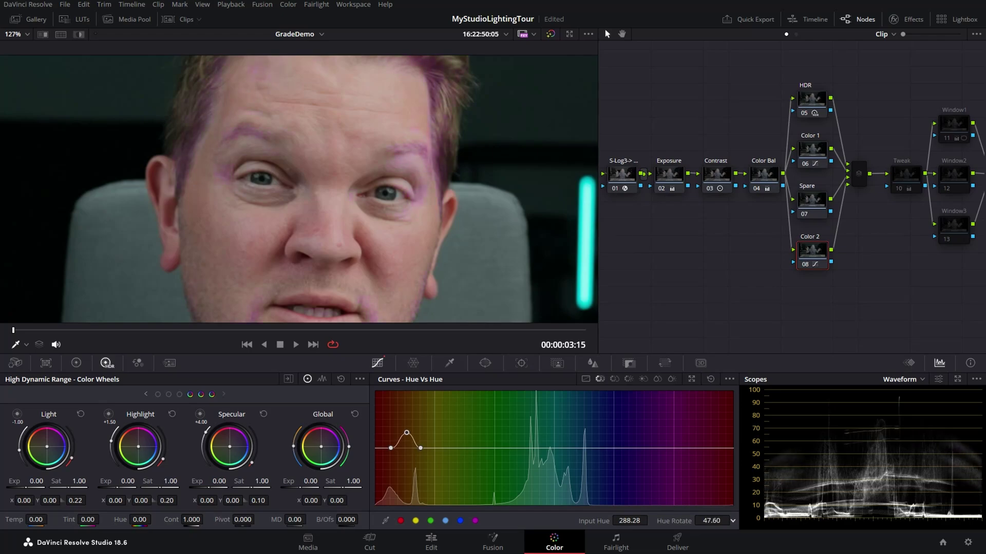
{"action": "key", "text": "ctrl+z"}
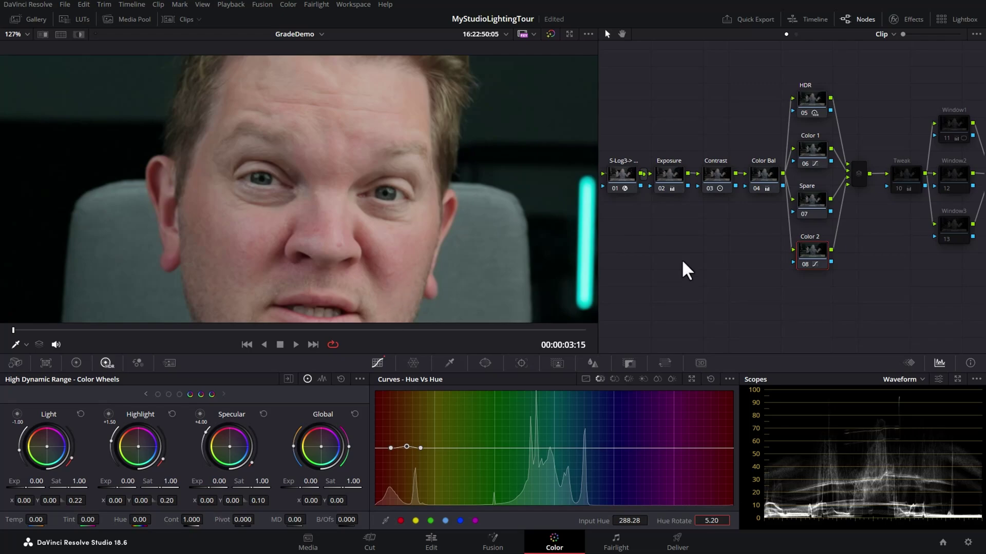
Step: Select the four parallel nodes as a group, and enable the Tweak node while comparing the whole image with and without it
{"action": "left_click_drag", "start_coordinate": [811, 54], "coordinate": [817, 273]}
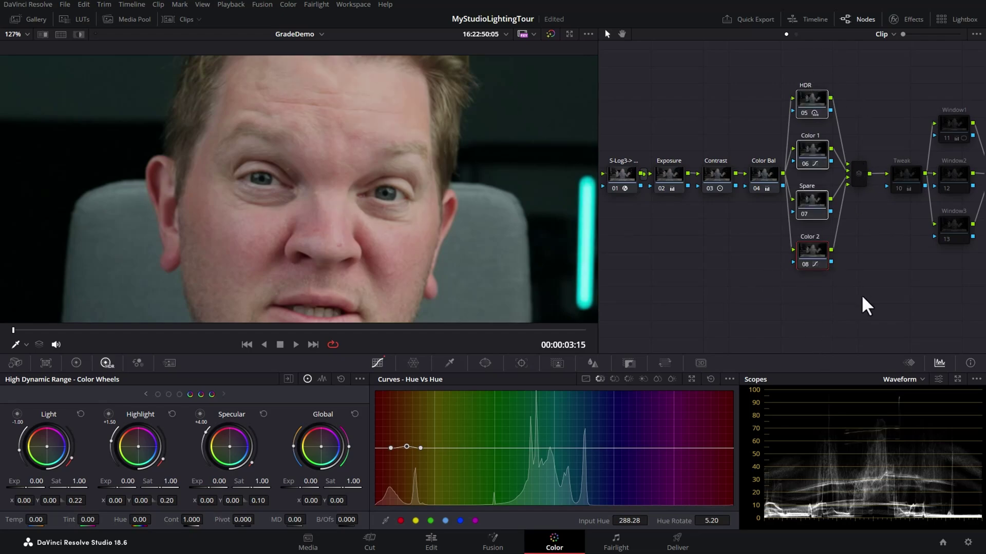
{"action": "key", "text": "shift+z"}
{"action": "left_click_drag", "start_coordinate": [956, 269], "coordinate": [753, 266]}
{"action": "left_click", "coordinate": [771, 182]}
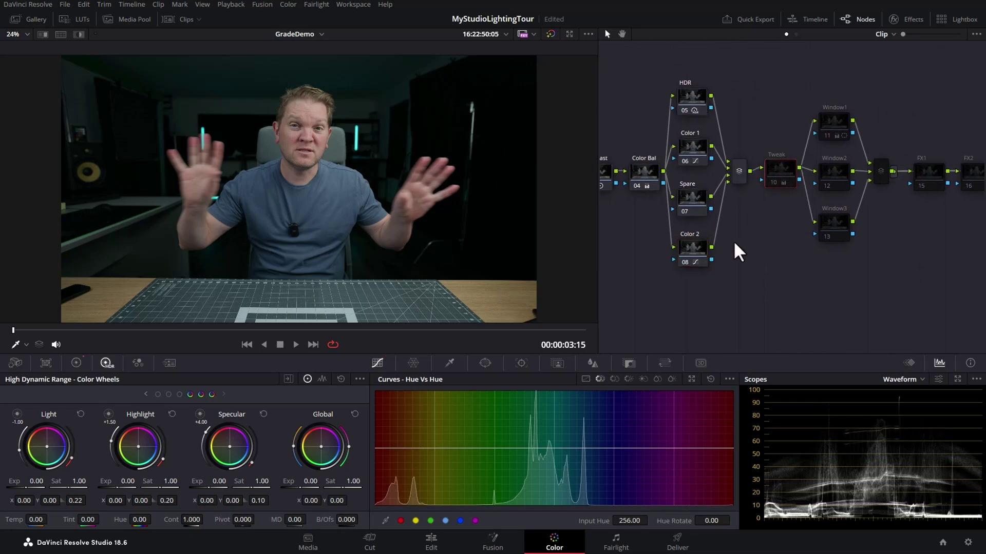
{"action": "key", "text": "ctrl+d"}
{"action": "key", "text": "ctrl+d"}
{"action": "key", "text": "ctrl+d"}
{"action": "key", "text": "ctrl+d"}
{"action": "key", "text": "ctrl+d"}
{"action": "key", "text": "ctrl+d"}
{"action": "key", "text": "ctrl+d"}
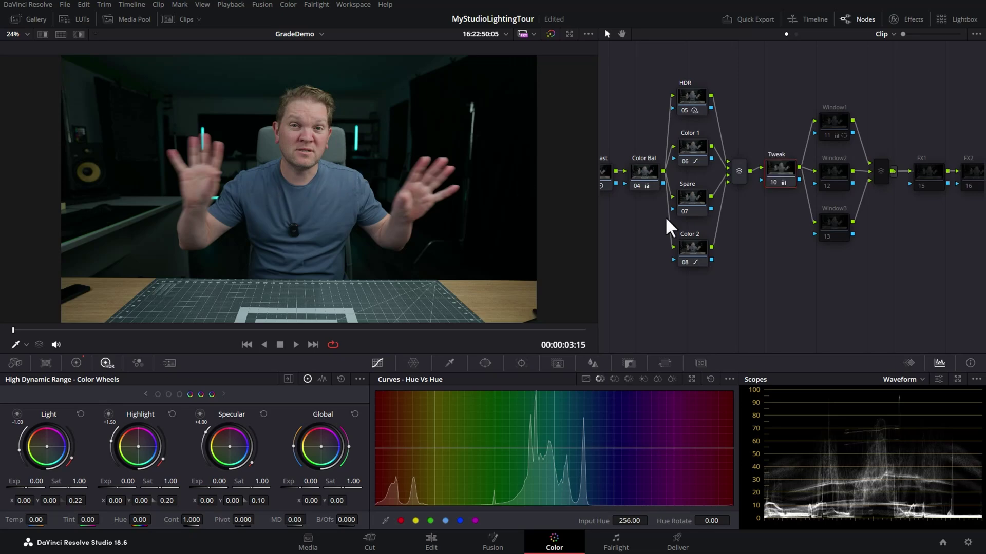
Step: Show the Tweak node's Primaries color wheels and compare the face up close with and without the node
{"action": "left_click_drag", "start_coordinate": [782, 175], "coordinate": [777, 174]}
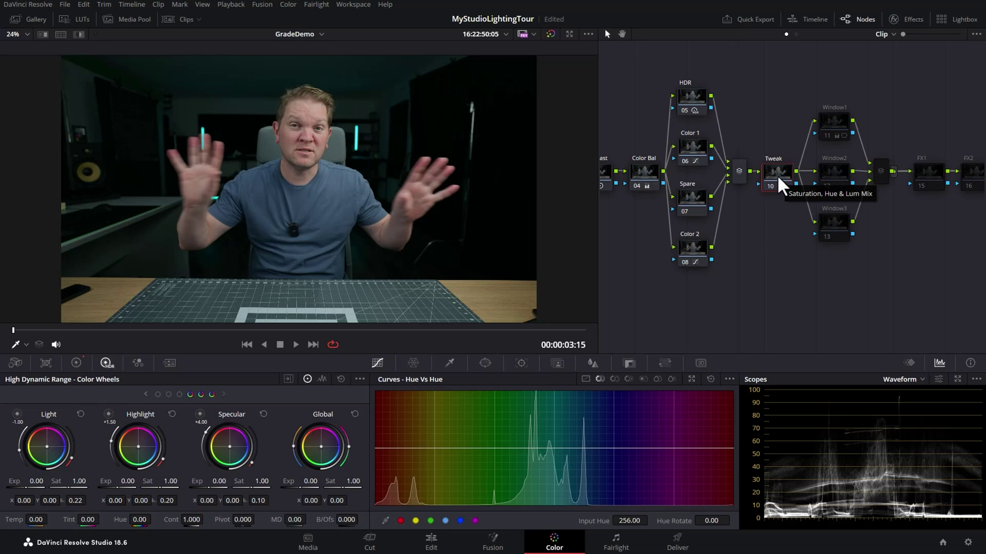
{"action": "left_click_drag", "start_coordinate": [772, 173], "coordinate": [775, 169]}
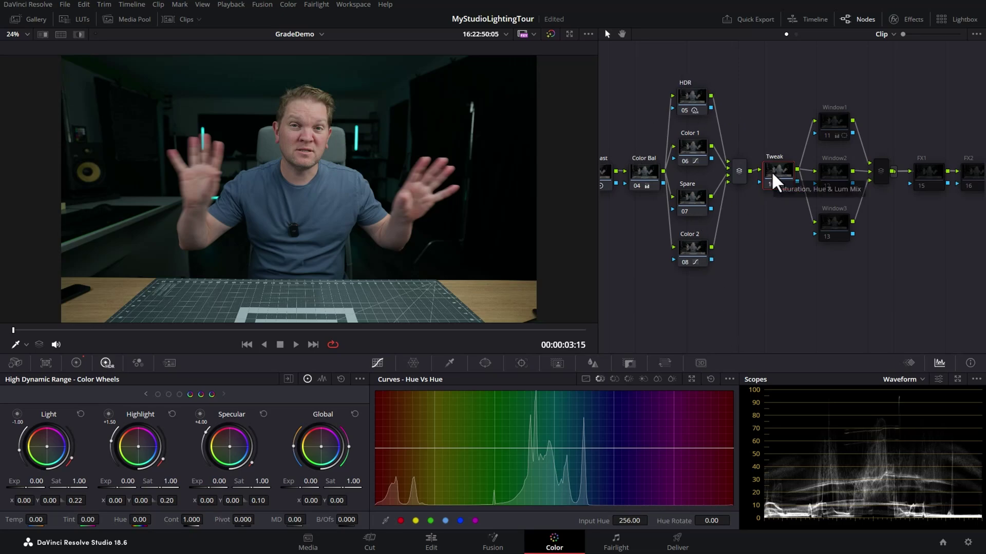
{"action": "left_click", "coordinate": [75, 364]}
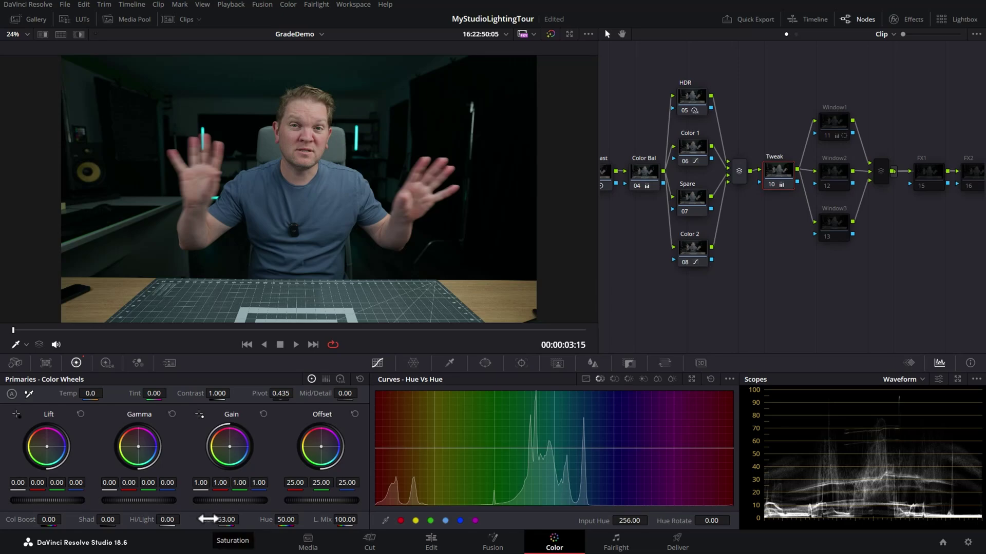
{"action": "scroll", "coordinate": [359, 164], "scroll_direction": "up", "scroll_amount": 2}
{"action": "scroll", "coordinate": [363, 193], "scroll_direction": "up", "scroll_amount": 5}
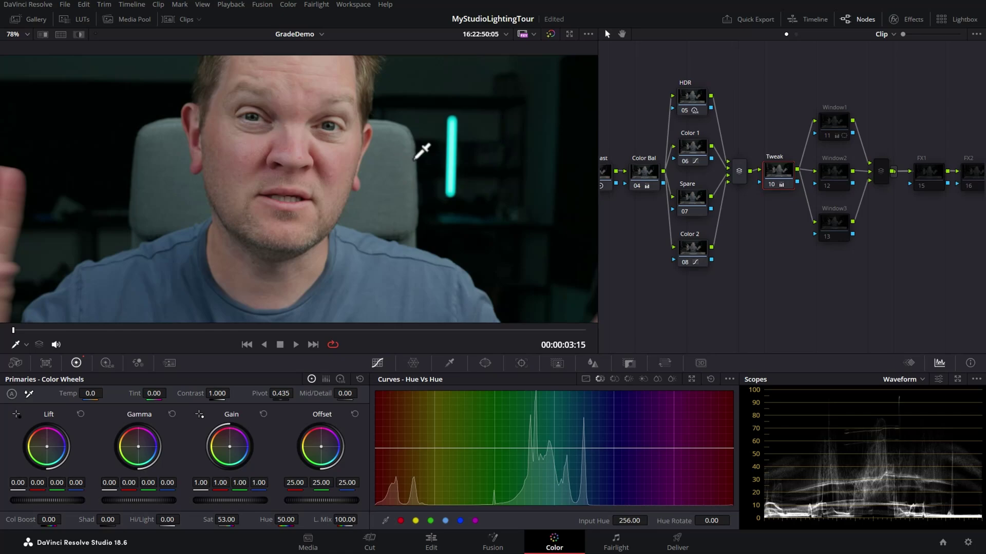
{"action": "key", "text": "ctrl+d"}
{"action": "key", "text": "ctrl+d"}
{"action": "key", "text": "ctrl+d"}
{"action": "key", "text": "ctrl+d"}
Step: Select the three Window nodes as a group, and enable Window1 with its gradient window shown over the full image
{"action": "scroll", "coordinate": [821, 286], "scroll_direction": "right", "scroll_amount": 3}
{"action": "left_click_drag", "start_coordinate": [770, 114], "coordinate": [784, 287]}
{"action": "left_click", "coordinate": [783, 288]}
{"action": "left_click_drag", "start_coordinate": [770, 116], "coordinate": [790, 310]}
{"action": "left_click", "coordinate": [741, 257]}
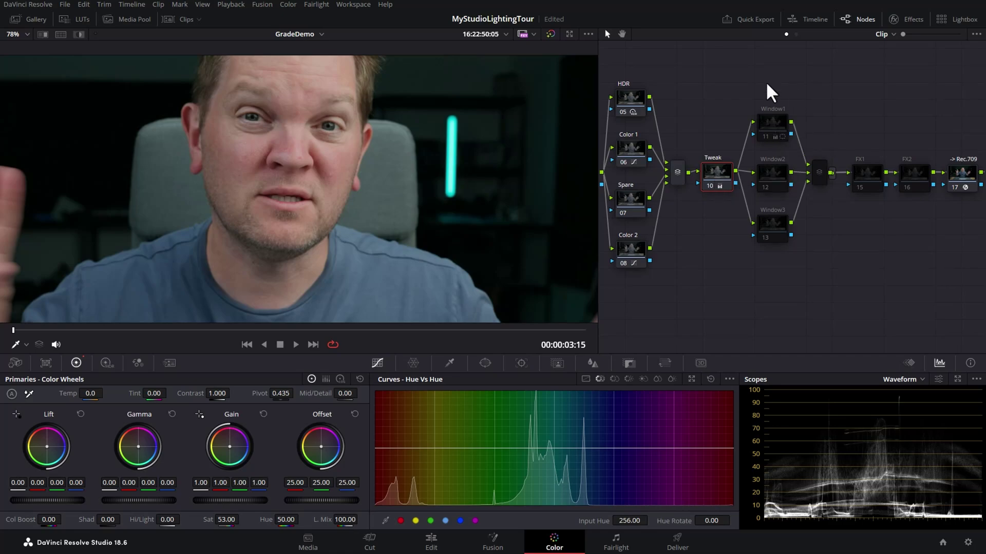
{"action": "left_click", "coordinate": [769, 123]}
{"action": "key", "text": "shift+z"}
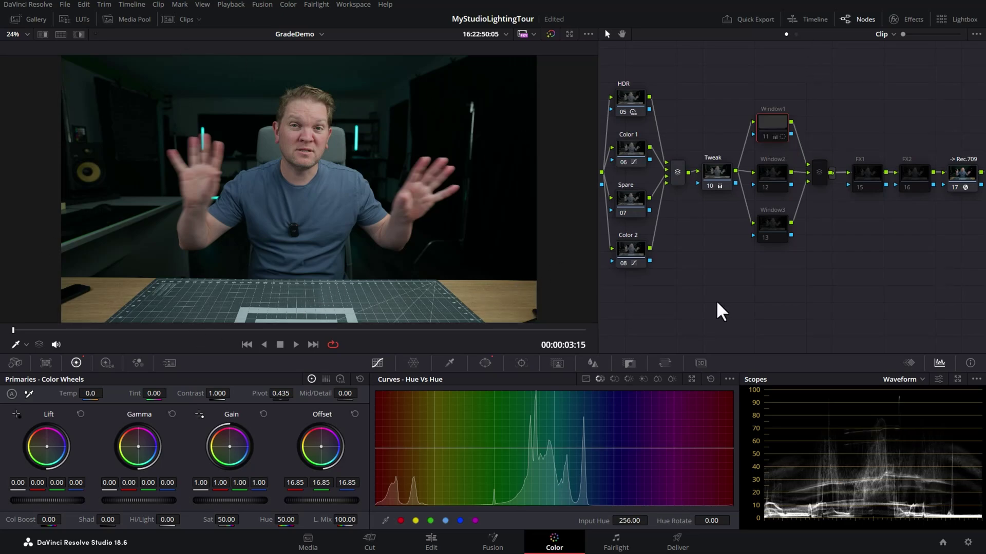
{"action": "left_click", "coordinate": [489, 357]}
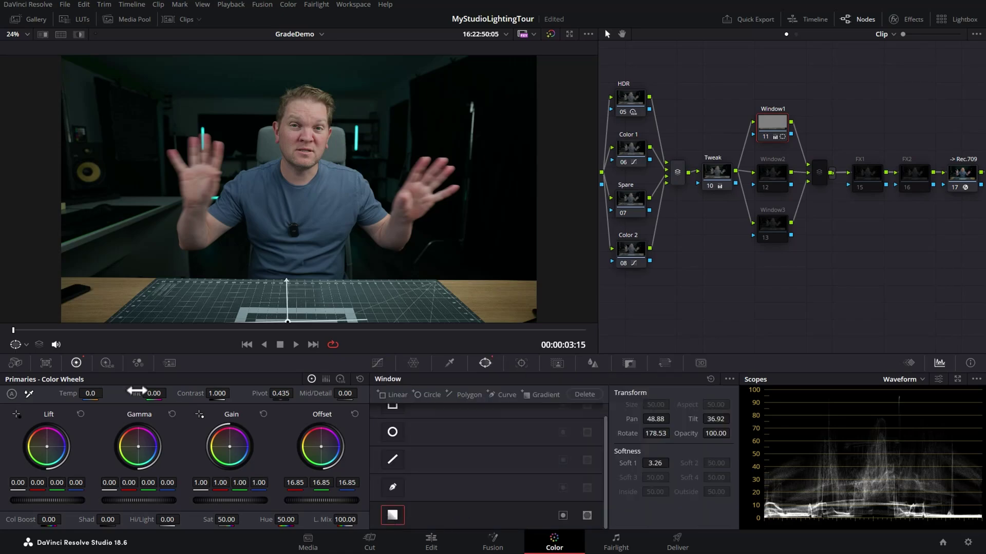
Step: Try moving Window1's gradient window up to the man's chest, at about pan 51.01 and tilt 46.13
{"action": "left_click", "coordinate": [26, 344]}
{"action": "left_click", "coordinate": [45, 389]}
{"action": "left_click_drag", "start_coordinate": [286, 322], "coordinate": [313, 209]}
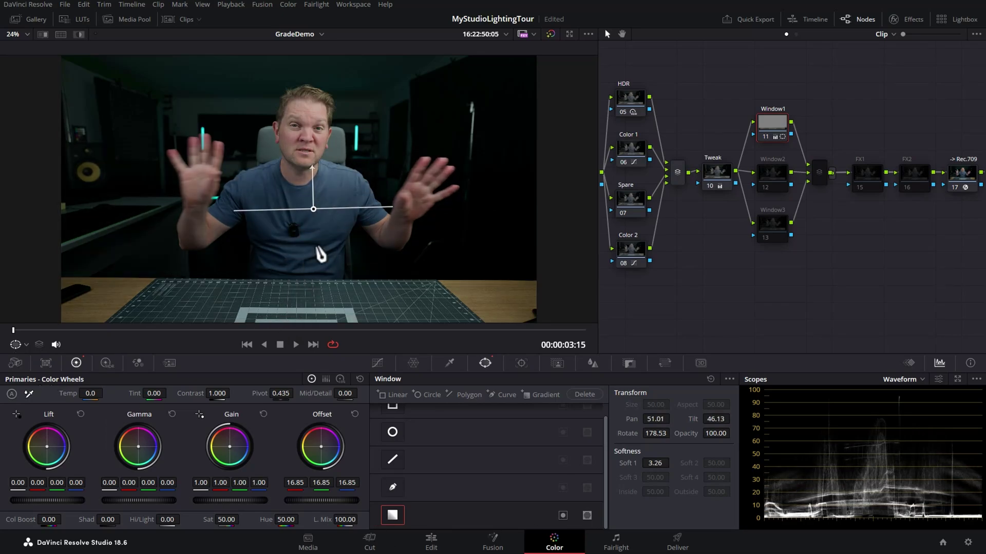
Step: Enable Window2 and Window3, and add a circle window around the man on Window2 with aspect 38.32 and softness 18.78
{"action": "left_click", "coordinate": [779, 175]}
{"action": "left_click", "coordinate": [776, 220]}
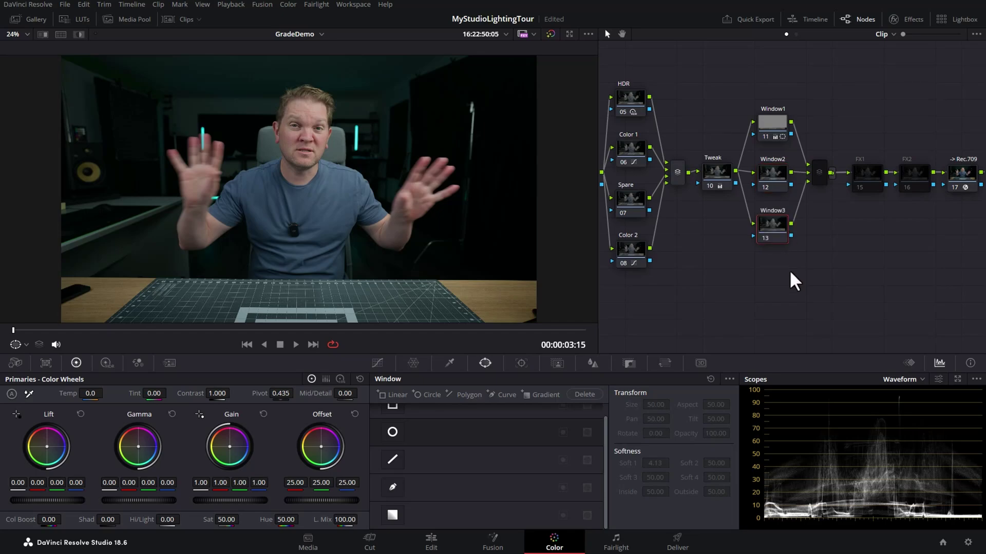
{"action": "left_click", "coordinate": [774, 173]}
{"action": "left_click", "coordinate": [392, 432]}
{"action": "left_click_drag", "start_coordinate": [435, 193], "coordinate": [460, 191]}
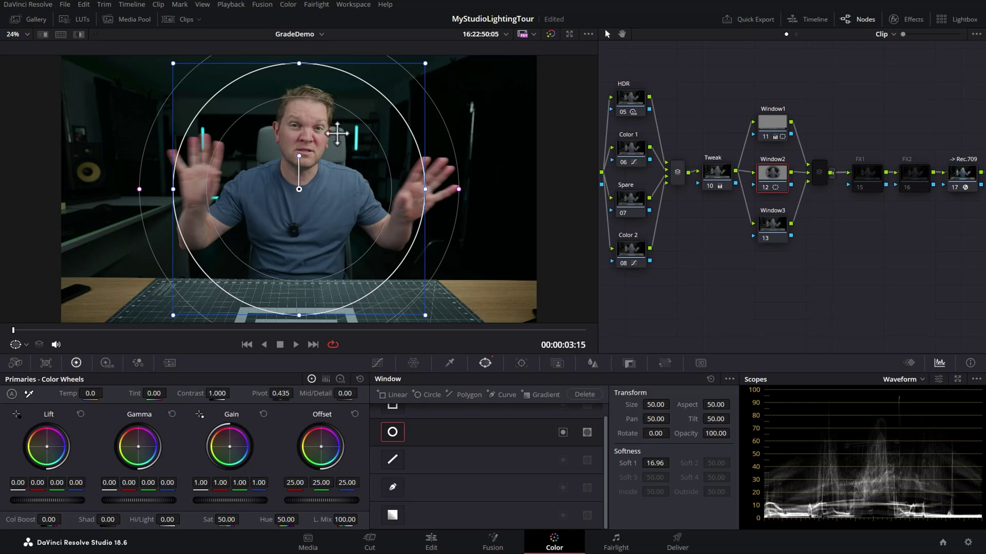
{"action": "scroll", "coordinate": [337, 133], "scroll_direction": "down", "scroll_amount": 2}
{"action": "left_click_drag", "start_coordinate": [218, 189], "coordinate": [189, 191]}
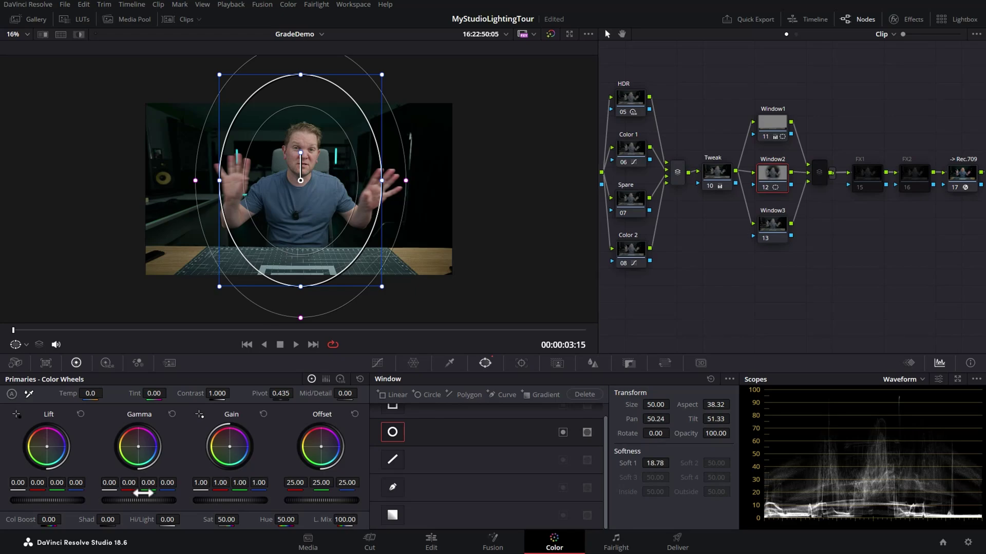
Step: Lower Window2's Gamma to -0.06, invert its circle window, and select the mixer node that follows
{"action": "left_click_drag", "start_coordinate": [147, 497], "coordinate": [134, 497]}
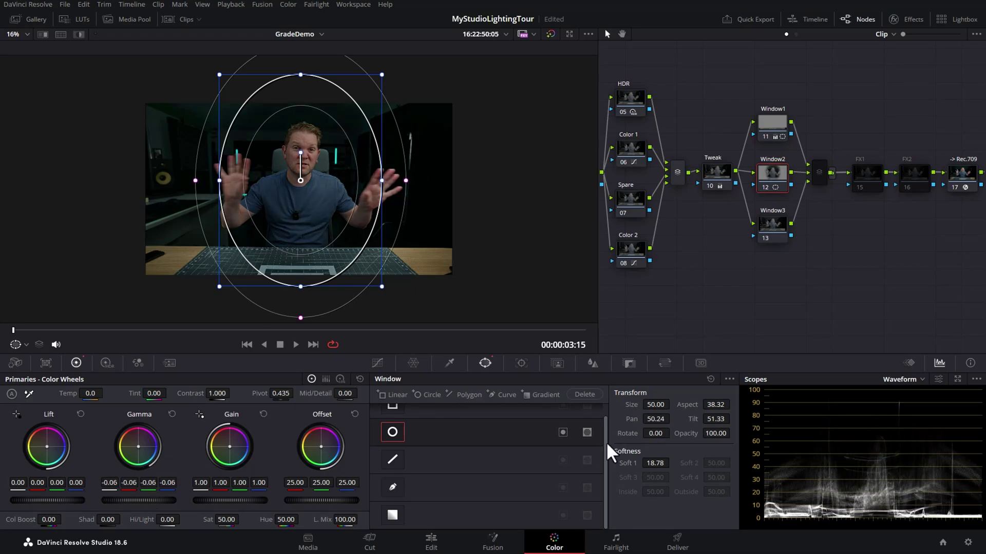
{"action": "left_click", "coordinate": [563, 433]}
{"action": "left_click", "coordinate": [818, 173]}
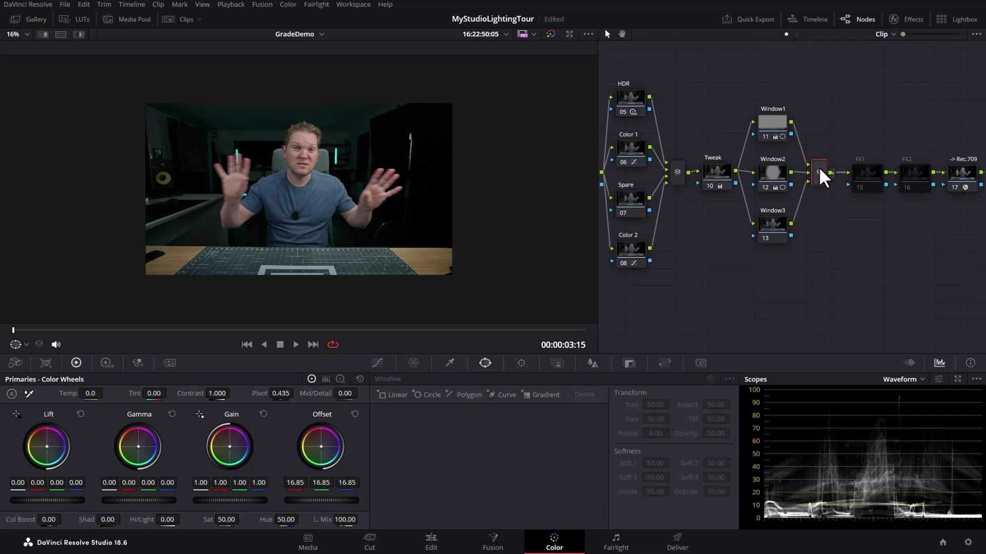
Step: Select the FX1 and FX2 nodes together and enable both
{"action": "left_click", "coordinate": [870, 173]}
{"action": "left_click", "coordinate": [913, 174]}
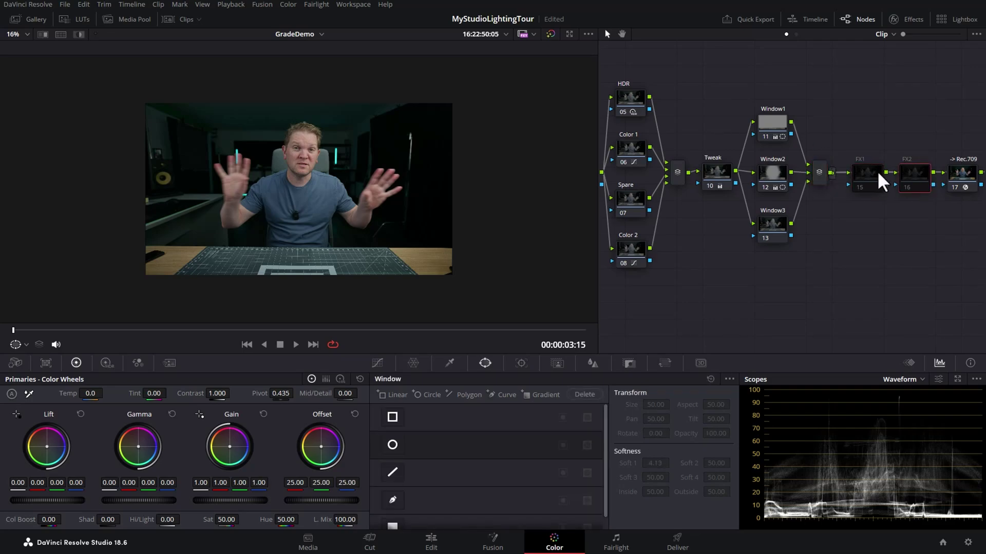
{"action": "left_click_drag", "start_coordinate": [841, 119], "coordinate": [939, 209]}
{"action": "key", "text": "ctrl+d"}
{"action": "left_click", "coordinate": [881, 236]}
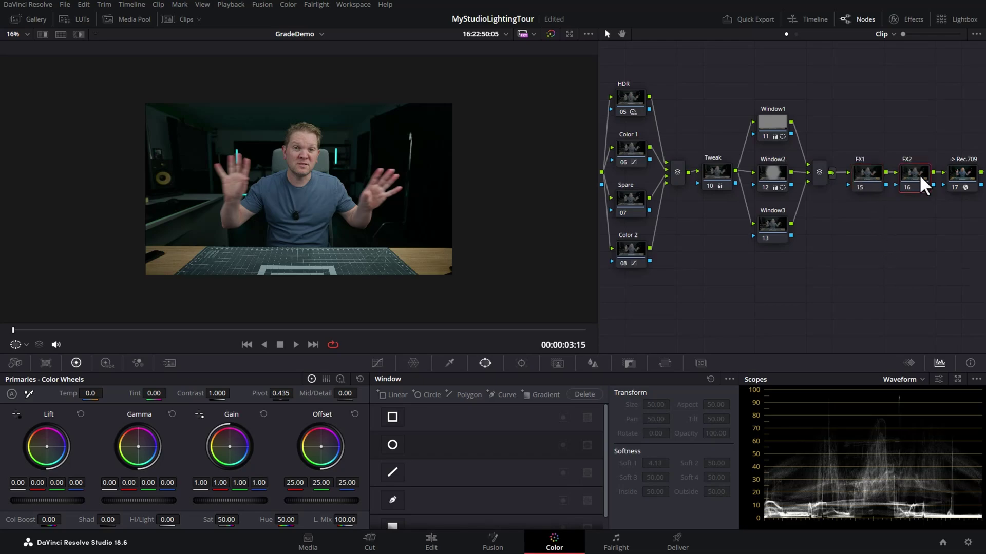
Step: Search the effects library for "sha" and apply the Sharpen effect to the FX2 node
{"action": "left_click", "coordinate": [867, 166]}
{"action": "left_click", "coordinate": [911, 178]}
{"action": "left_click", "coordinate": [910, 17]}
{"action": "left_click", "coordinate": [958, 35]}
{"action": "type", "text": "sha"}
{"action": "left_click_drag", "start_coordinate": [878, 96], "coordinate": [746, 196]}
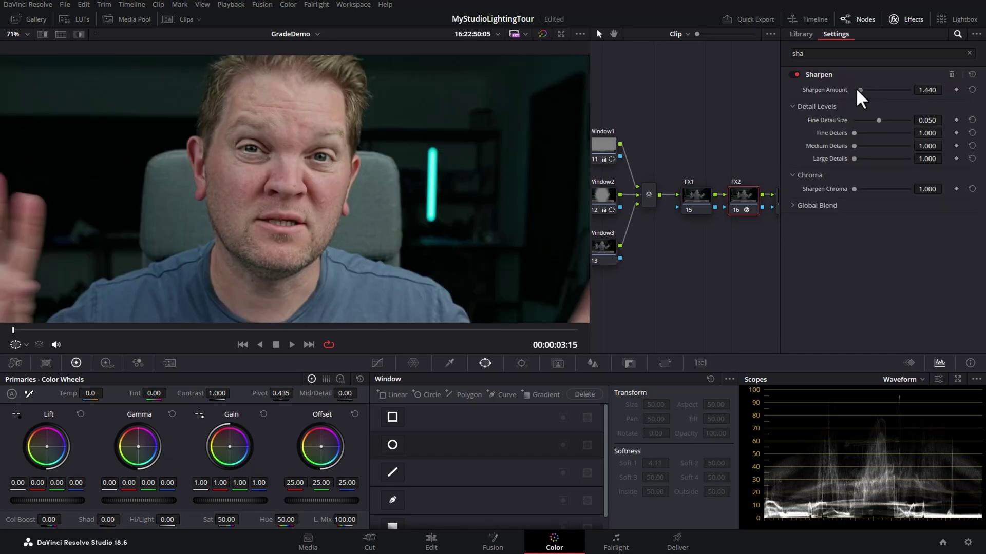
Step: Set FX2's Sharpen Amount to 1.440 and reduce the effect's Global Blend
{"action": "mouse_move", "coordinate": [853, 89]}
{"action": "left_mouse_down"}
{"action": "mouse_move", "coordinate": [867, 101]}
{"action": "mouse_move", "coordinate": [861, 90]}
{"action": "left_mouse_up"}
{"action": "left_click", "coordinate": [793, 205]}
{"action": "left_click_drag", "start_coordinate": [910, 218], "coordinate": [870, 217]}
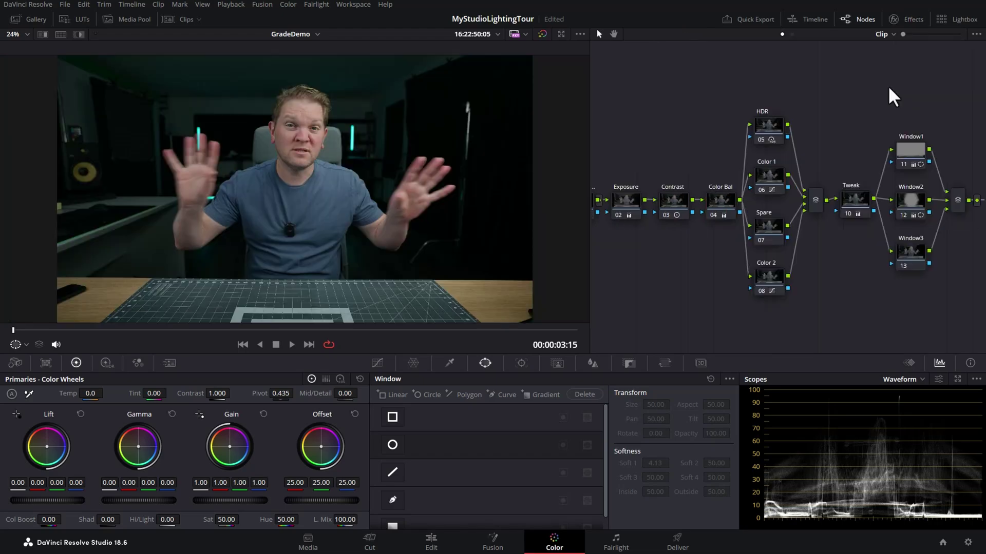